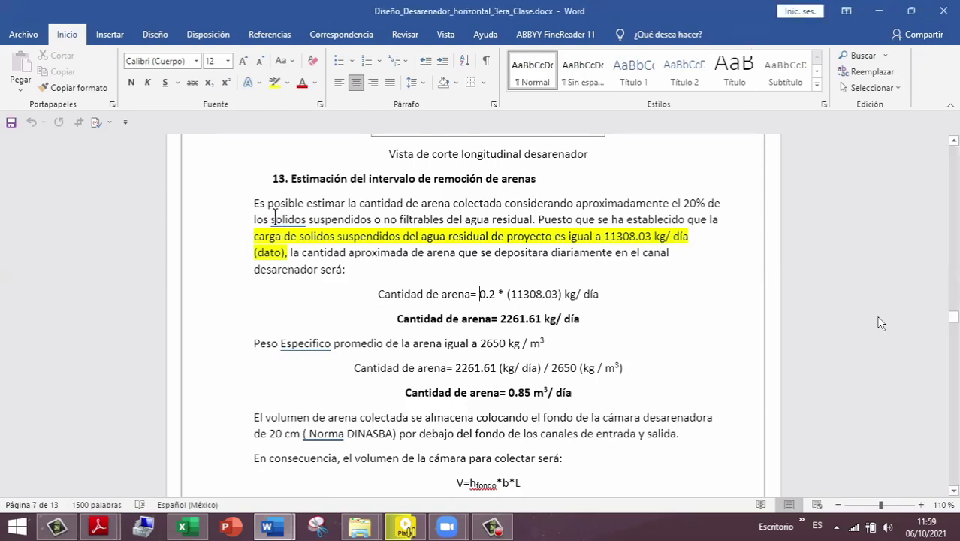
# Correct the missing accents in section 13, changing "solidos" to "sólidos" in the first paragraph and "Especifico" to "Específico" in the sand weight line.
pyautogui.moveTo(271, 219); pyautogui.dragTo(370, 219)
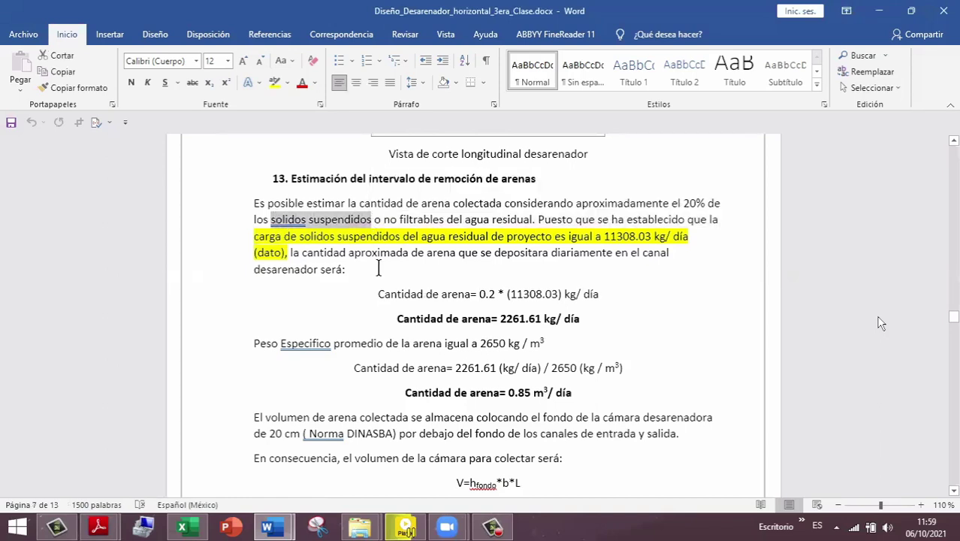
pyautogui.click(301, 223)
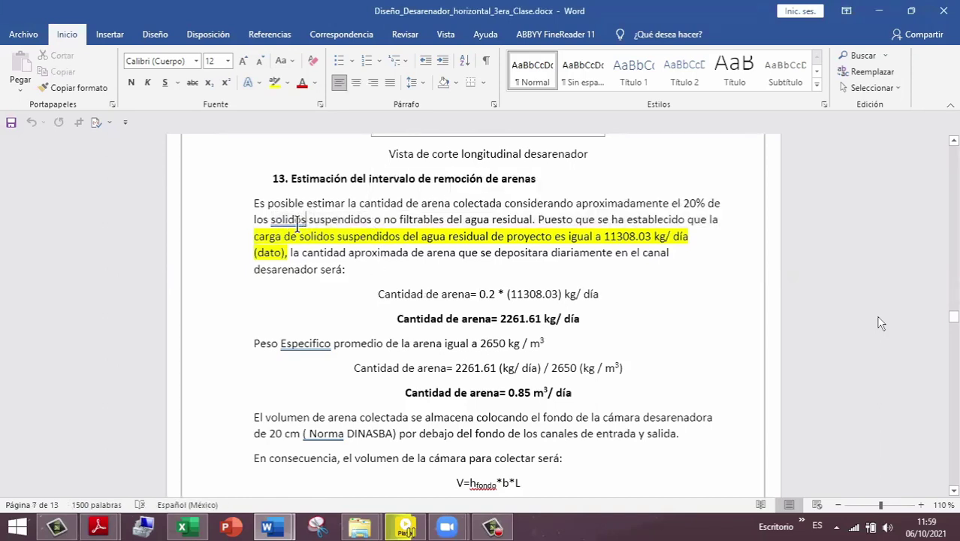
pyautogui.rightClick(303, 224)
pyautogui.click(290, 237)
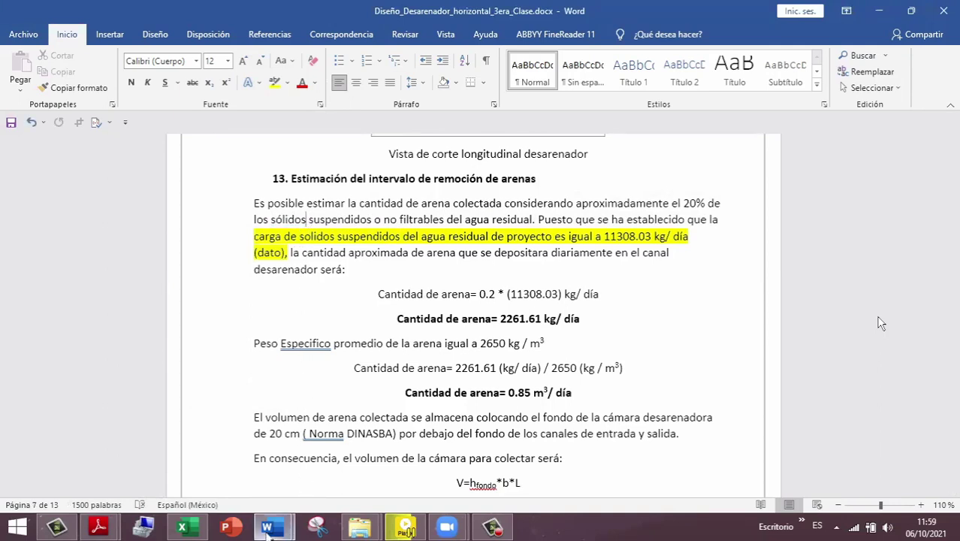
pyautogui.moveTo(271, 530)
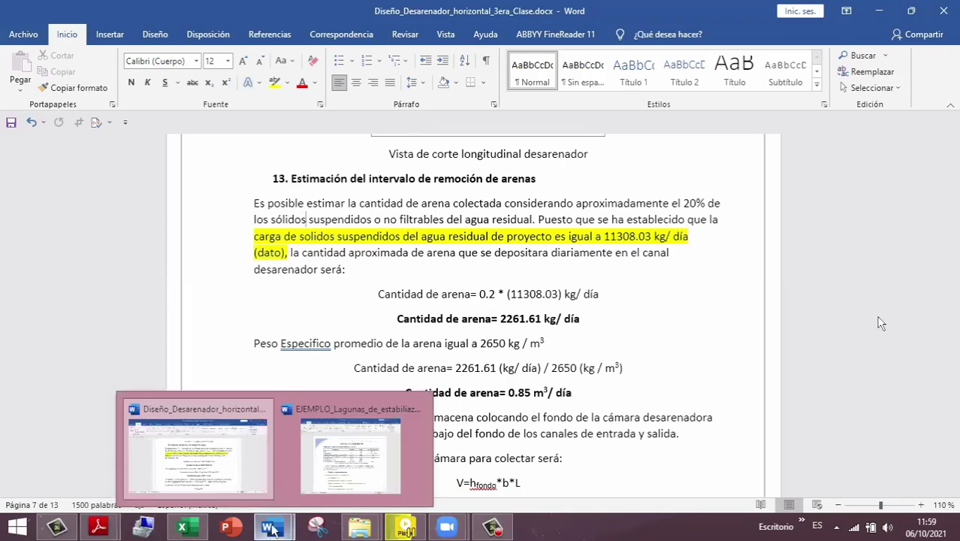
pyautogui.click(363, 268)
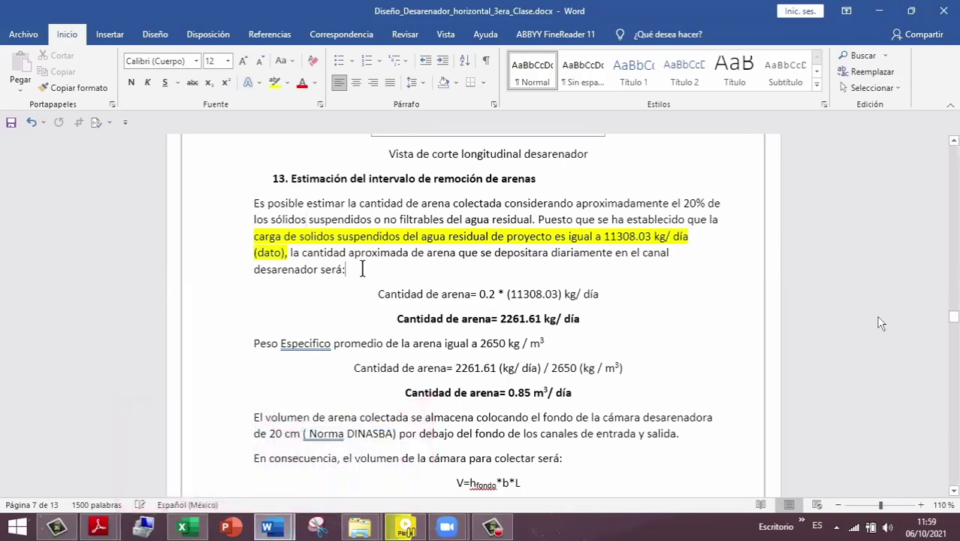
pyautogui.rightClick(323, 343)
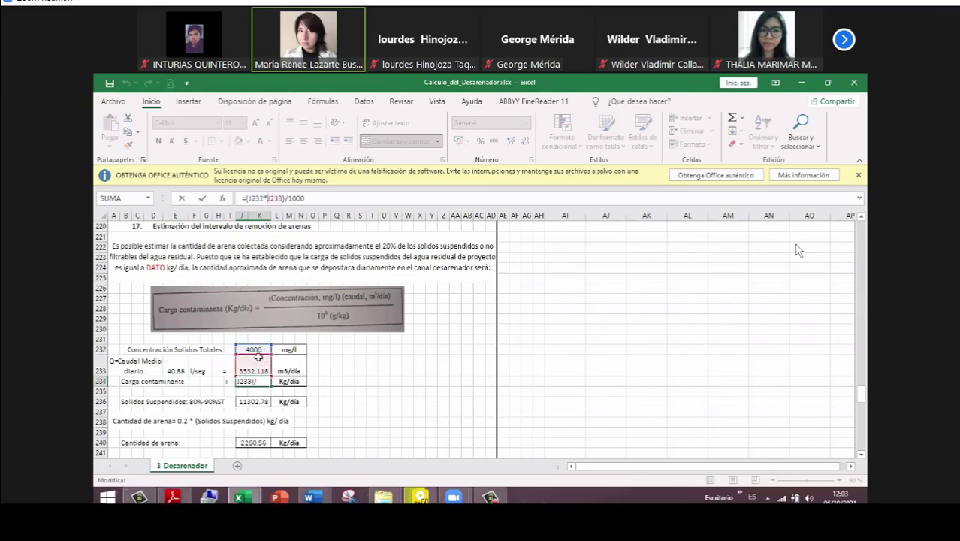
# Examine the contaminant load formula and the suspended solids row in section 17 of the Excel workbook Calculo_del_Desarenador.xlsx.
pyautogui.click(306, 198)
pyautogui.press('Return')
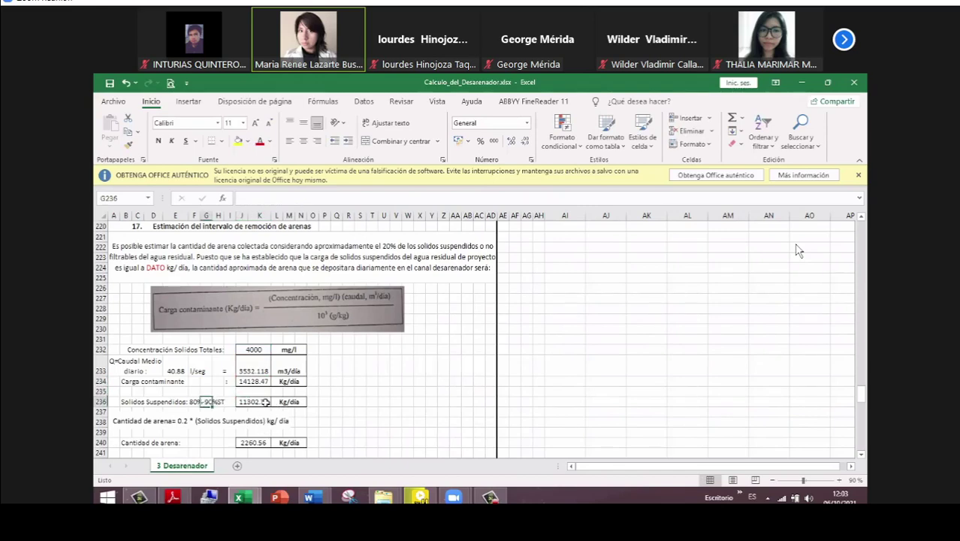
pyautogui.click(266, 402)
pyautogui.click(265, 382)
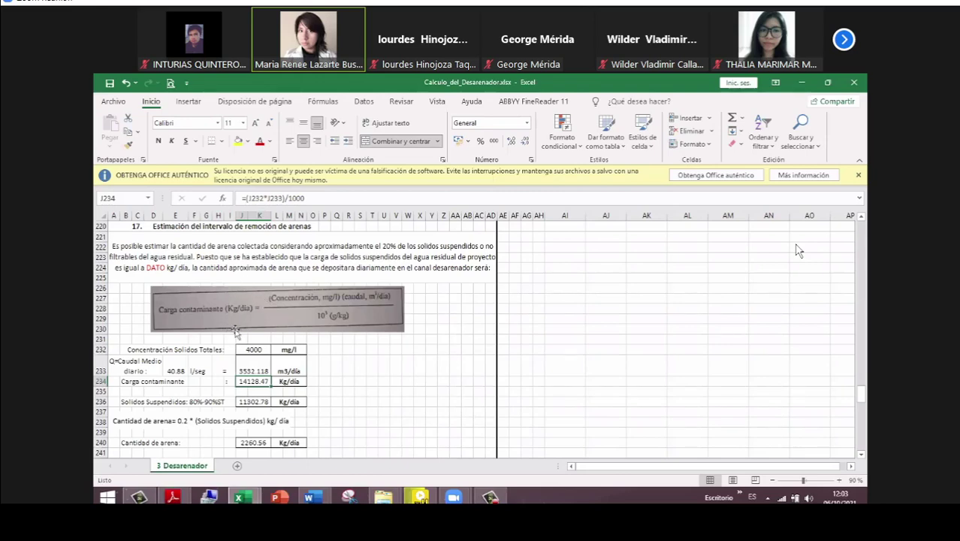
pyautogui.click(254, 402)
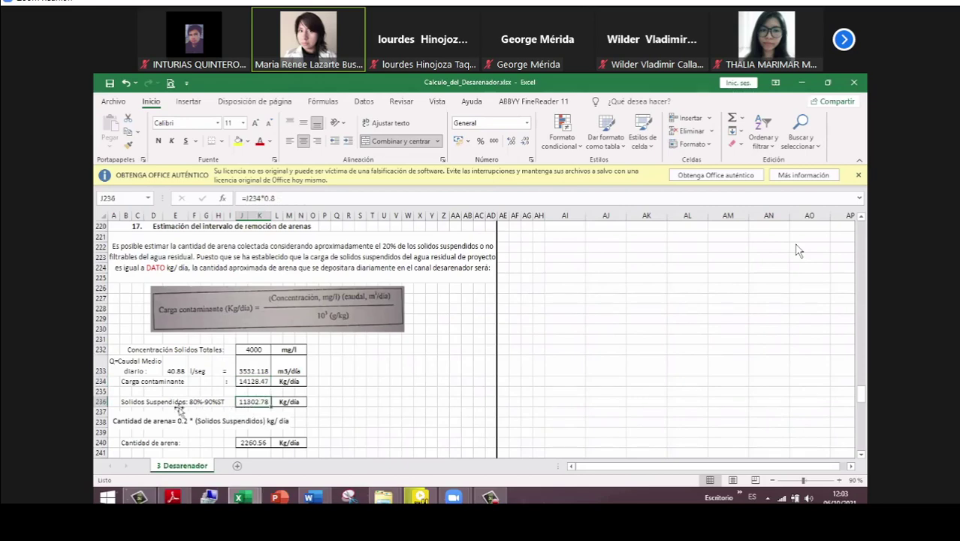
pyautogui.click(128, 403)
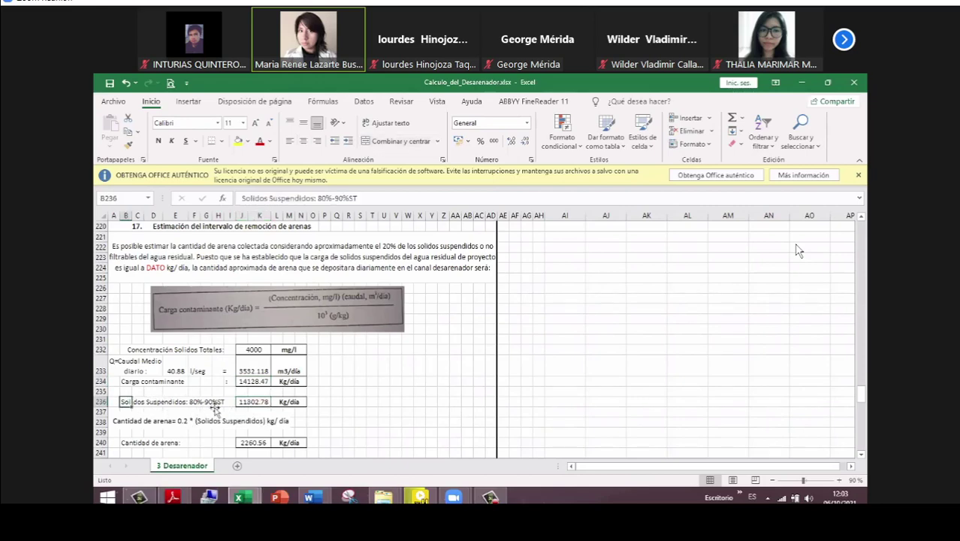
pyautogui.click(248, 401)
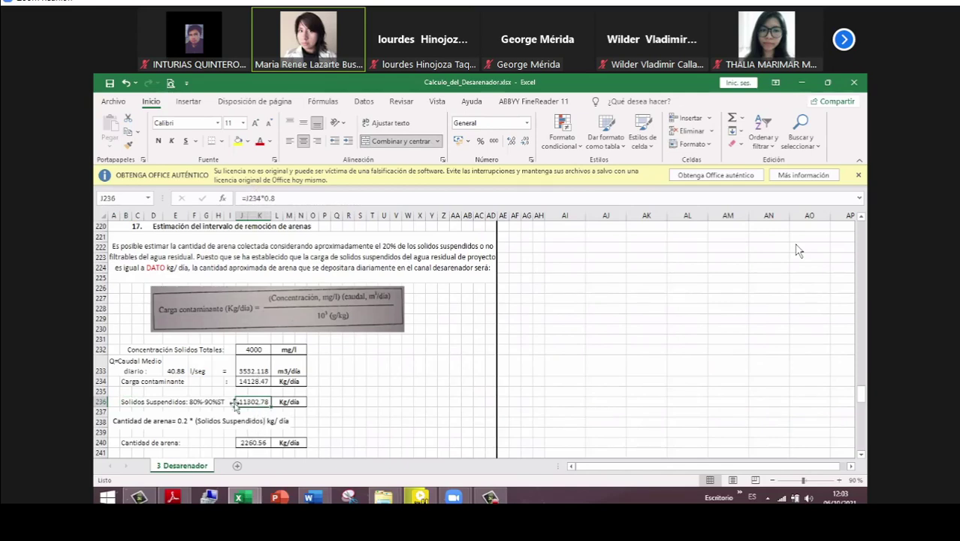
pyautogui.moveTo(129, 402); pyautogui.dragTo(297, 404)
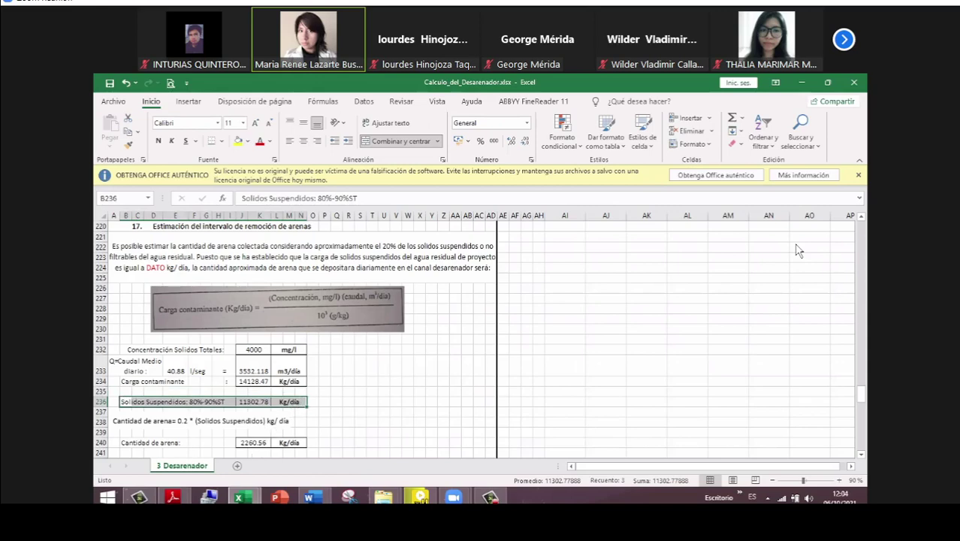
# Compare the highlighted suspended solids load in the Word report's section 13 with the suspended solids result in the Excel workbook.
pyautogui.click(307, 498)
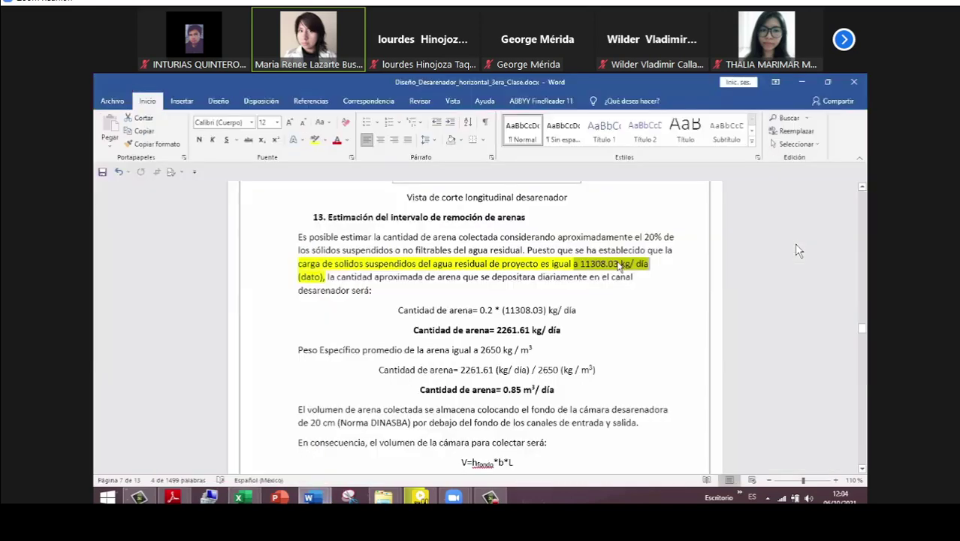
pyautogui.click(255, 440)
pyautogui.click(309, 499)
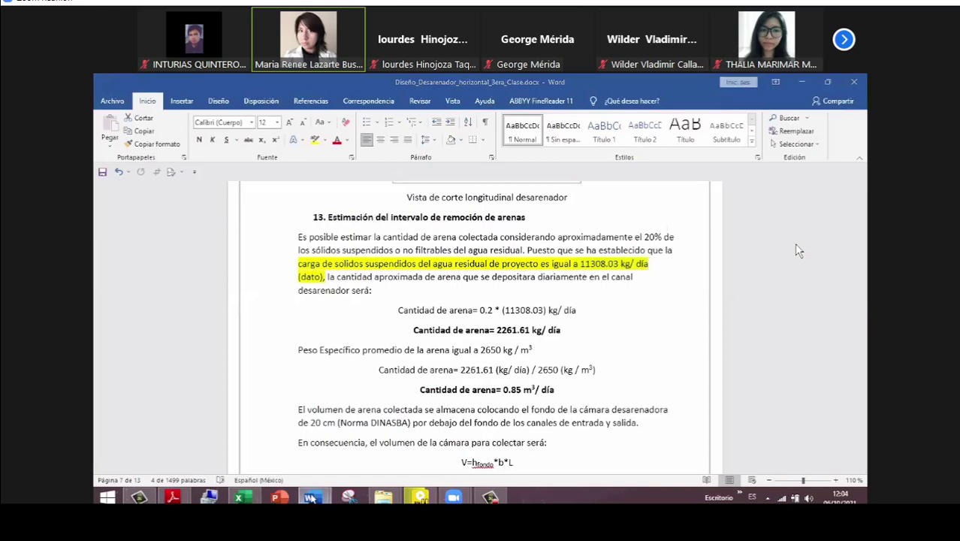
pyautogui.moveTo(239, 496)
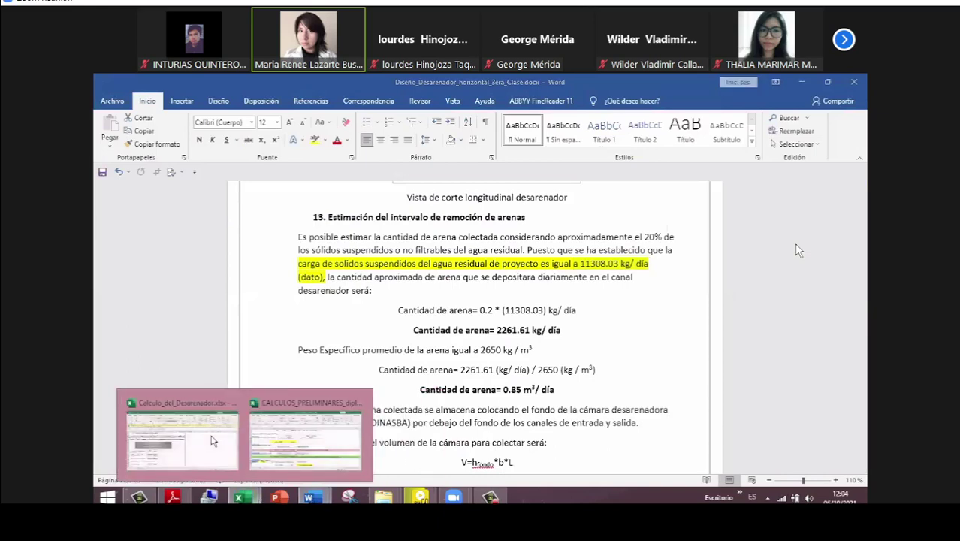
pyautogui.click(246, 406)
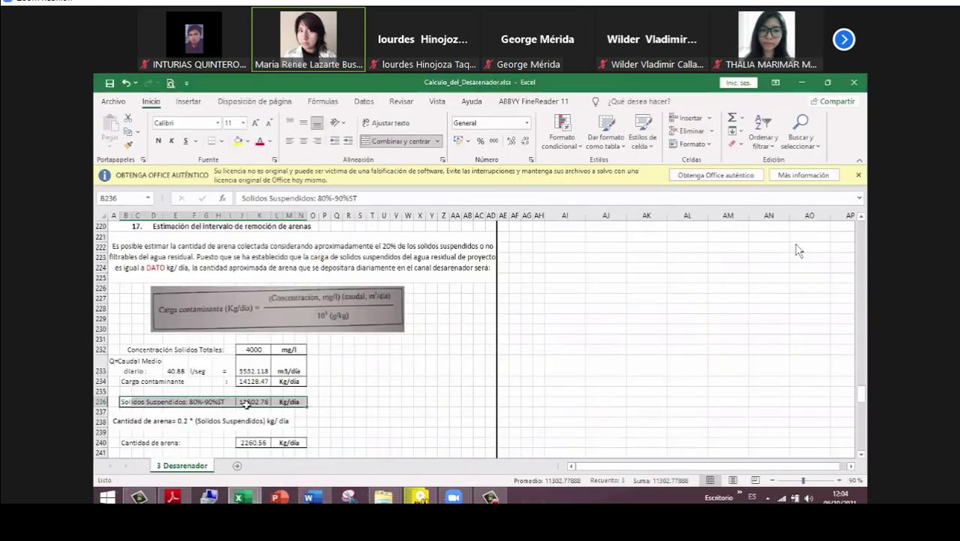
pyautogui.click(315, 499)
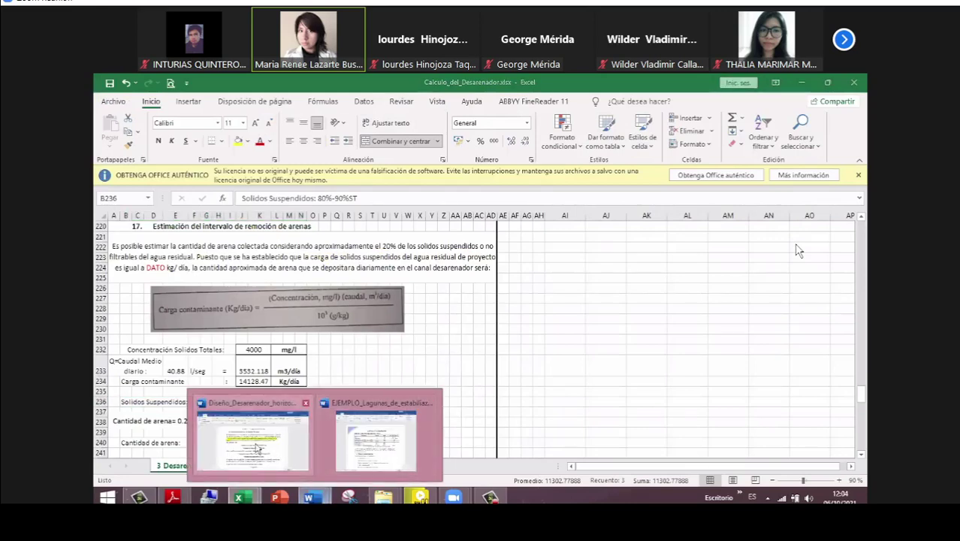
pyautogui.click(253, 451)
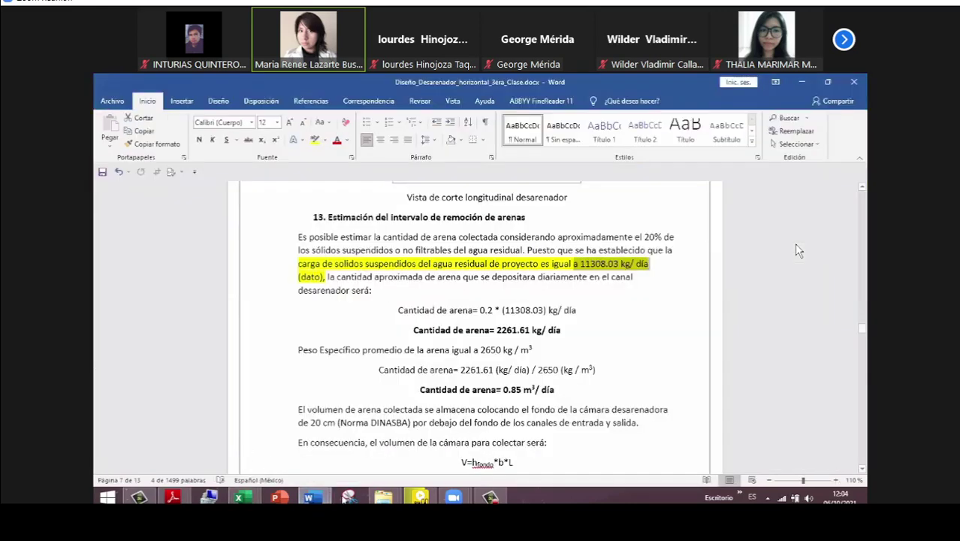
# Return to the Excel workbook and check the average daily flow in E233 and the suspended solids formula in J236.
pyautogui.moveTo(239, 496)
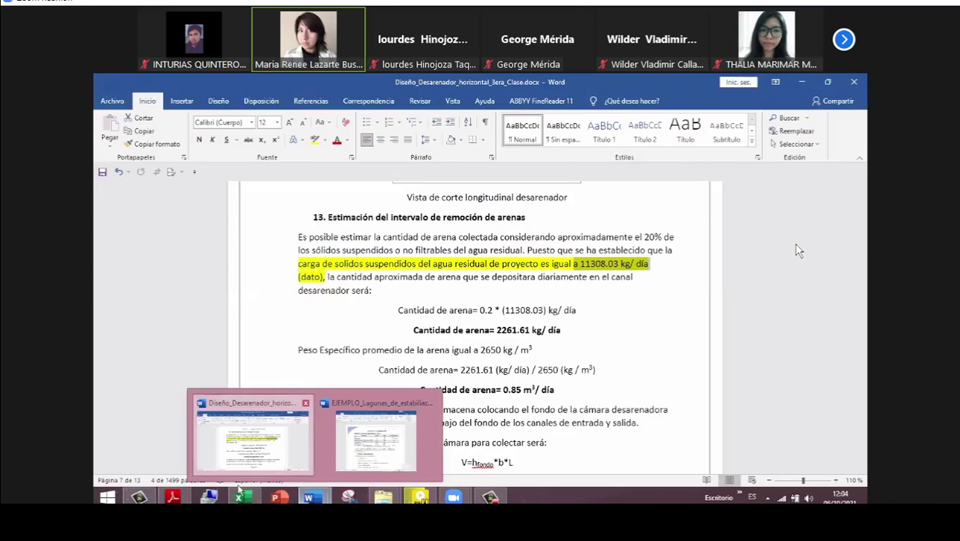
pyautogui.click(209, 448)
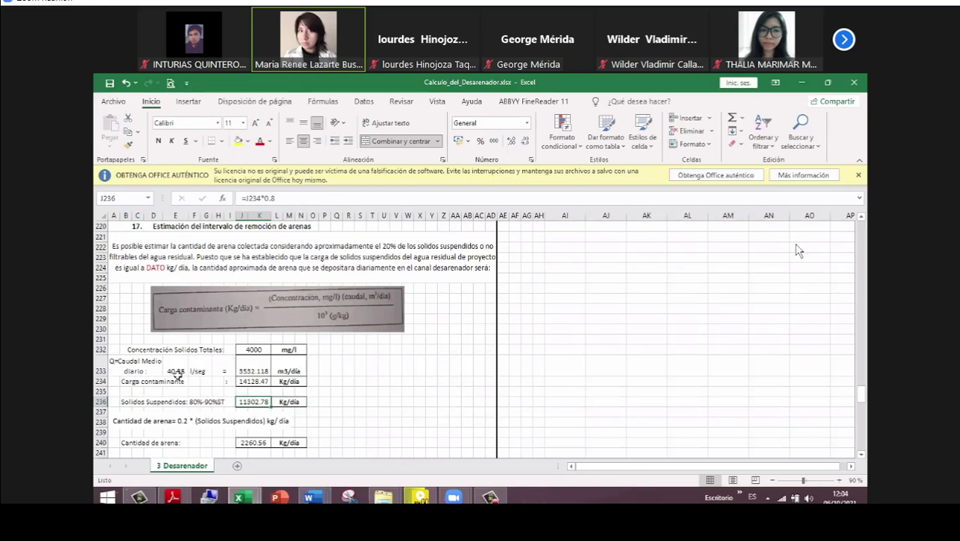
pyautogui.click(176, 372)
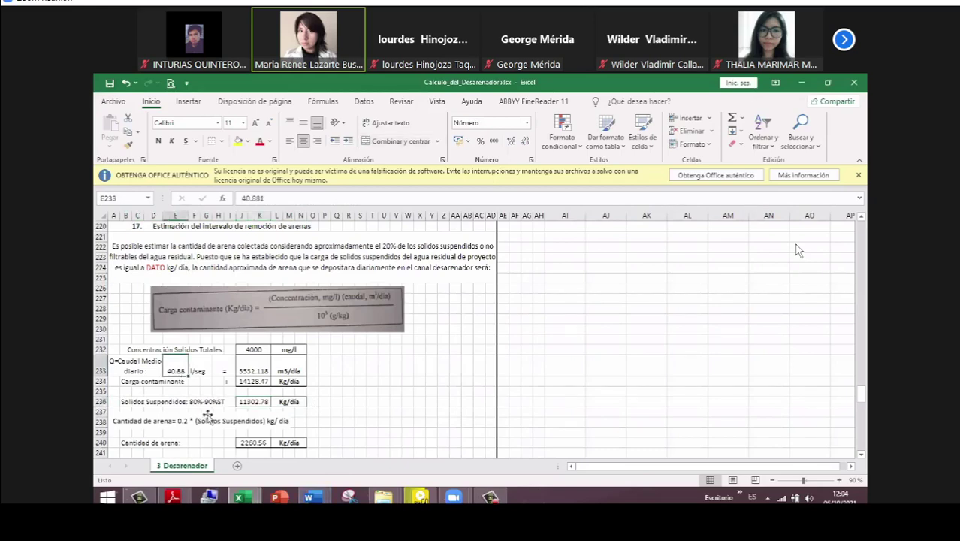
pyautogui.click(259, 402)
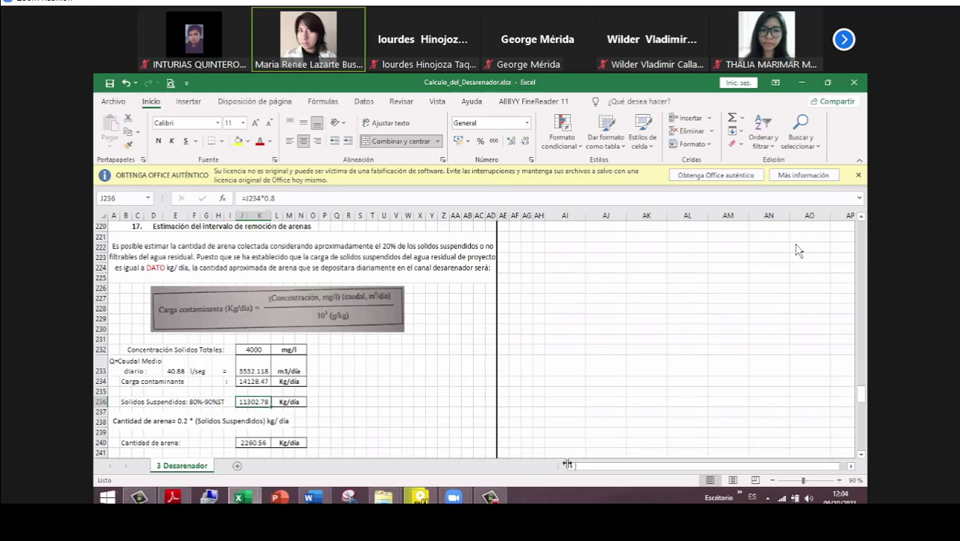
# Switch to the Word report and set the highlighted suspended solids load in section 13 to 11302.78 kg/ día.
pyautogui.moveTo(313, 497)
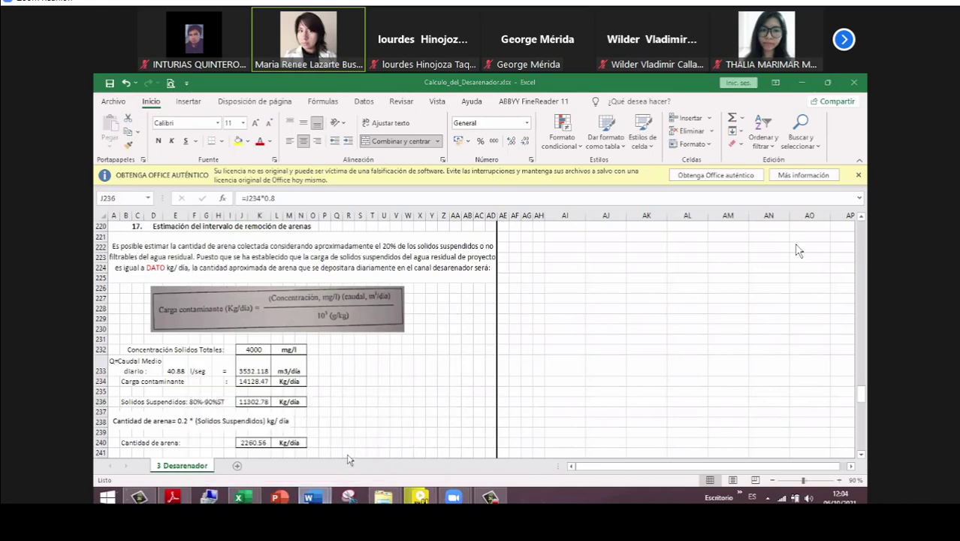
pyautogui.click(249, 437)
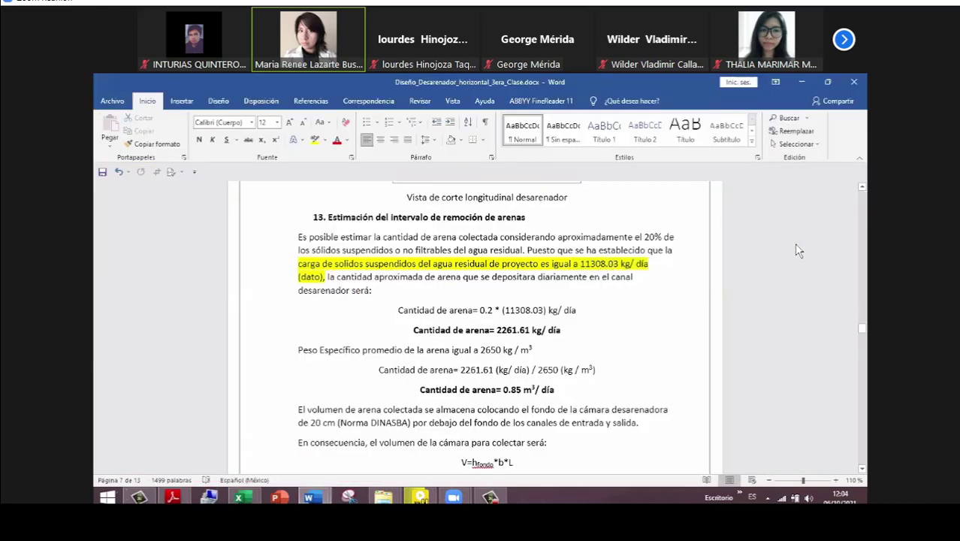
pyautogui.press('BackSpace')
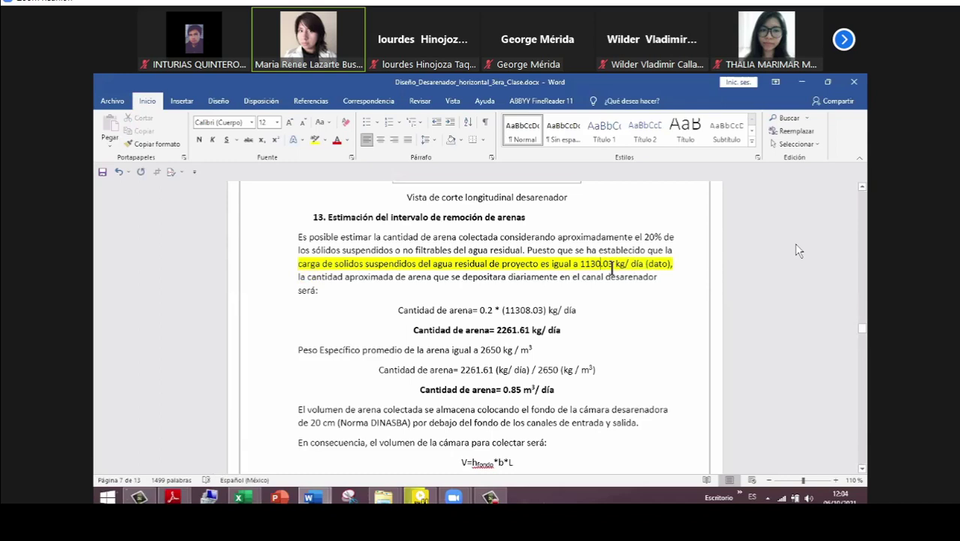
pyautogui.write('2')
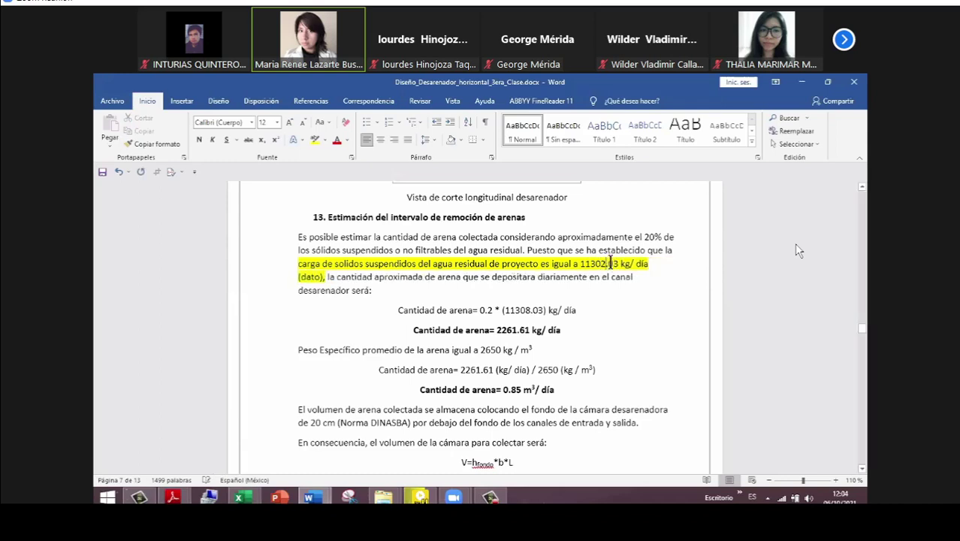
pyautogui.press('BackSpace')
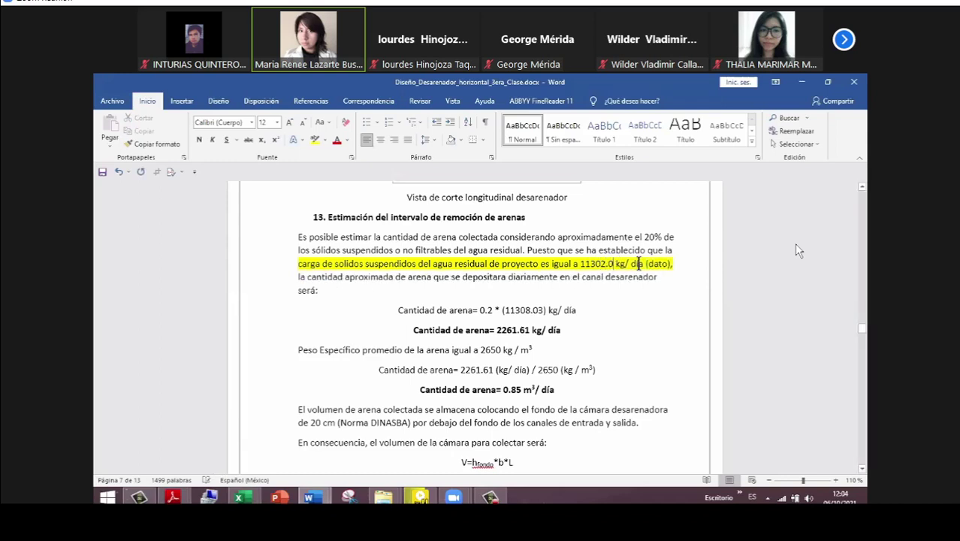
pyautogui.press('BackSpace')
pyautogui.write('78')
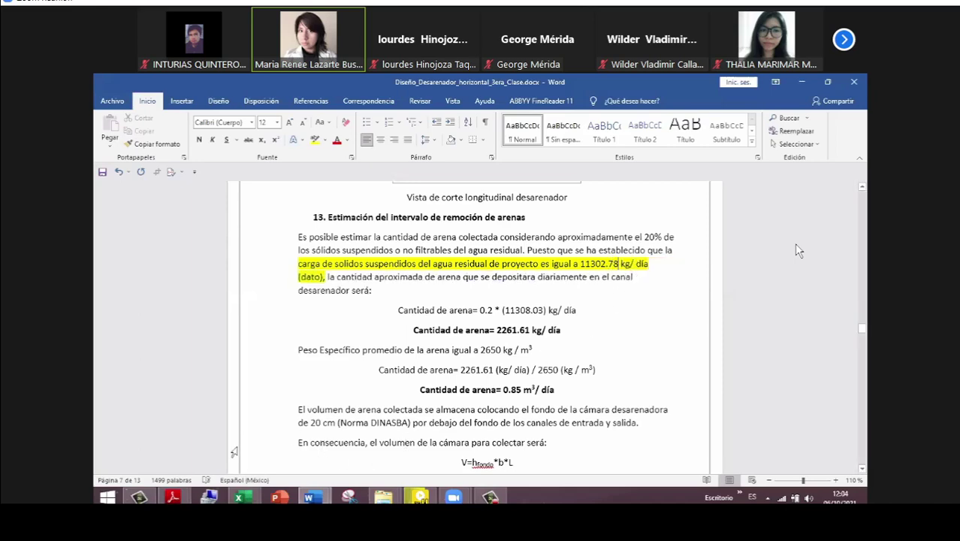
# Switch to the Excel workbook Calculo_del_Desarenador.xlsx and review the suspended solids and sand quantity calculations in section 17.
pyautogui.click(239, 497)
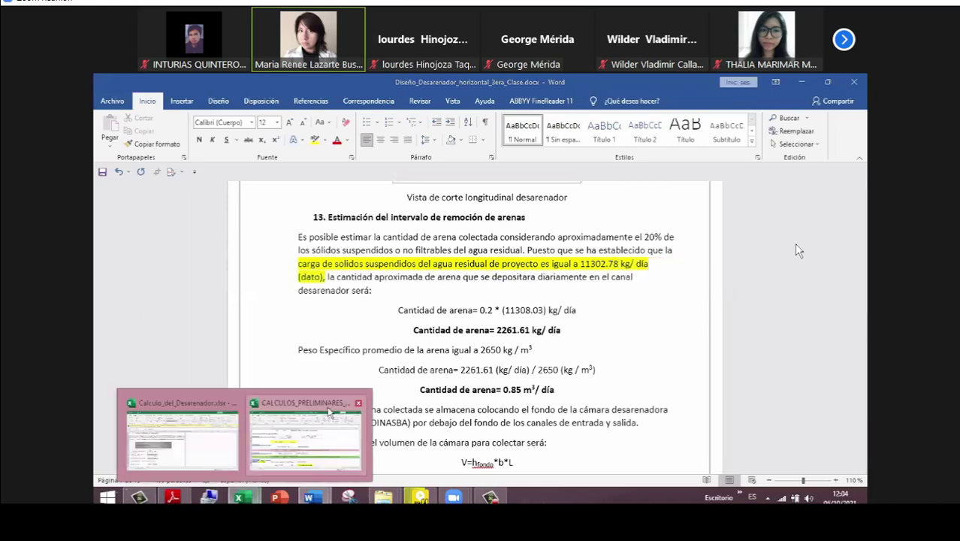
pyautogui.click(179, 431)
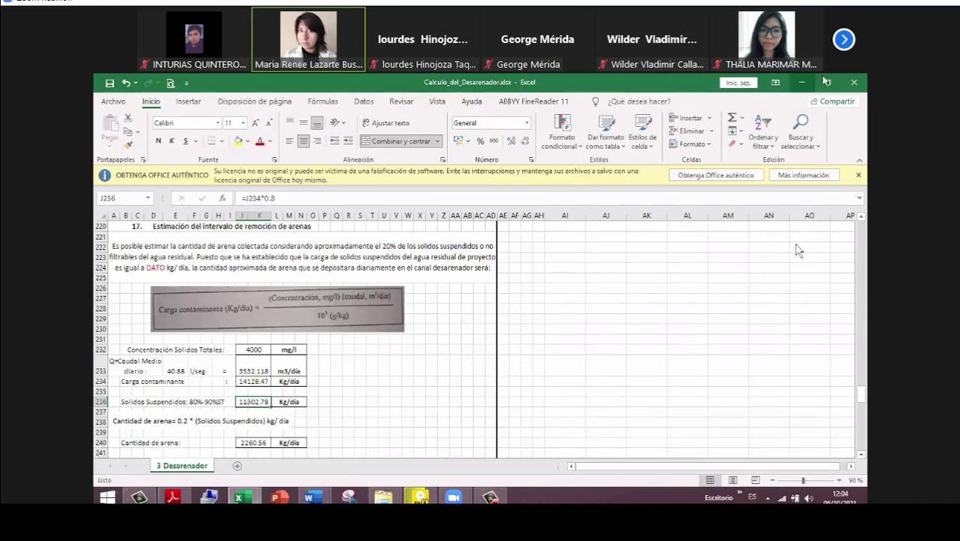
pyautogui.click(241, 498)
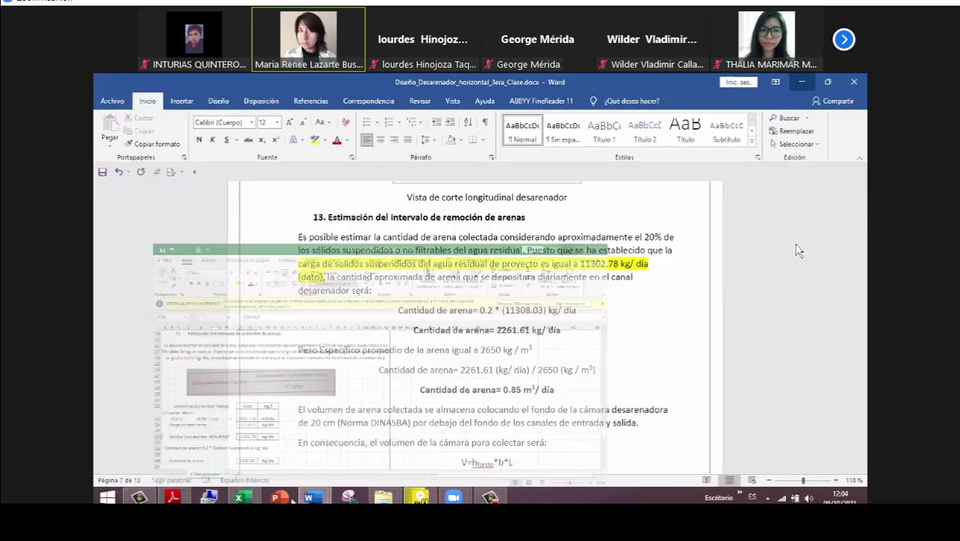
pyautogui.click(246, 499)
pyautogui.click(201, 467)
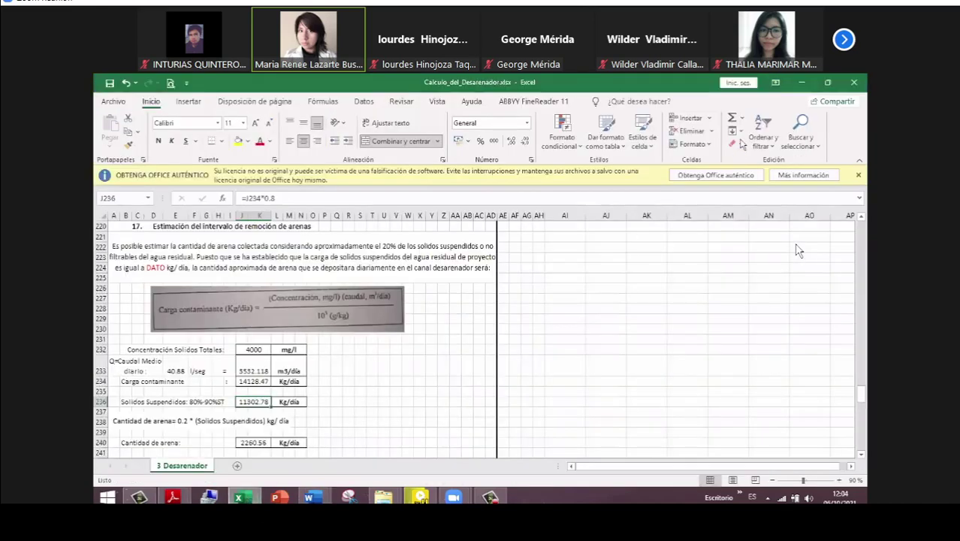
pyautogui.scroll(-2, 798, 251)
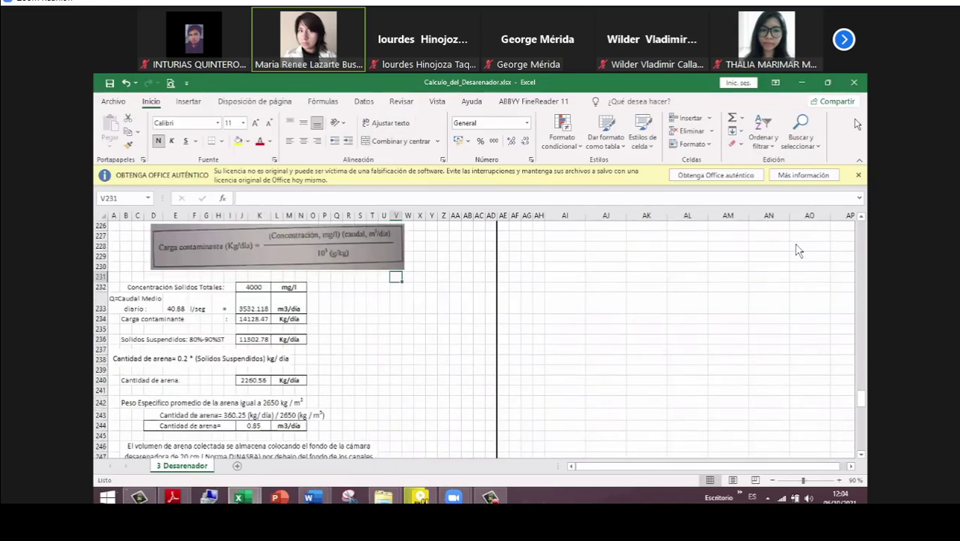
# Switch to the Word report and set the suspended solids load in the 0.2-factor sand quantity formula to 11302.78.
pyautogui.hotkey('alt', 'Tab')
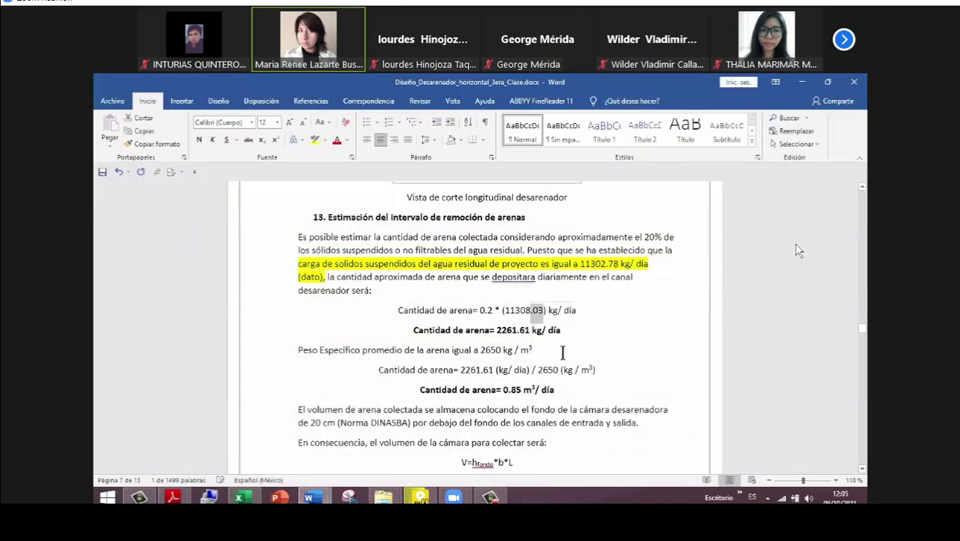
pyautogui.press('BackSpace')
pyautogui.press('BackSpace')
pyautogui.write('2.78')
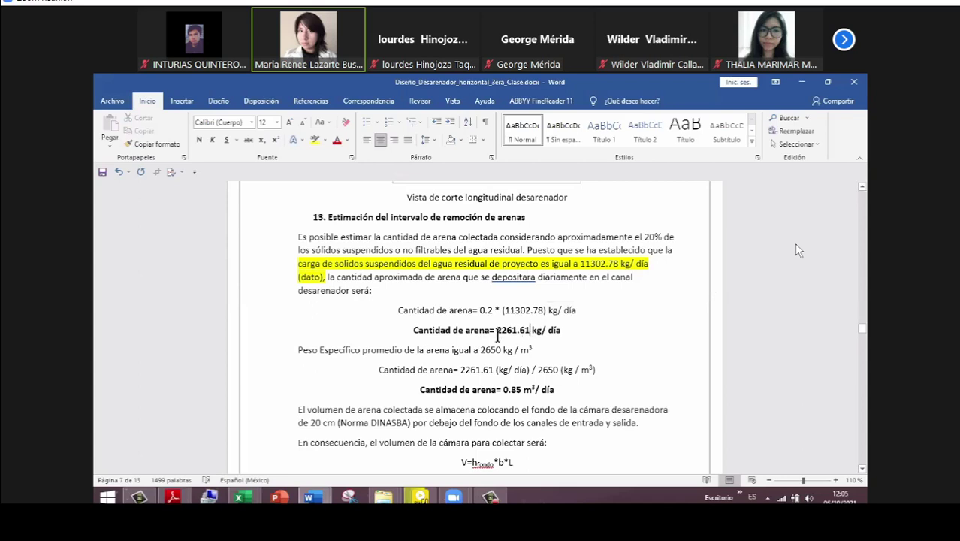
# Set the bold sand quantity result below the 0.2-factor formula to 2260.56 kg/ día.
pyautogui.moveTo(496, 331); pyautogui.dragTo(531, 330)
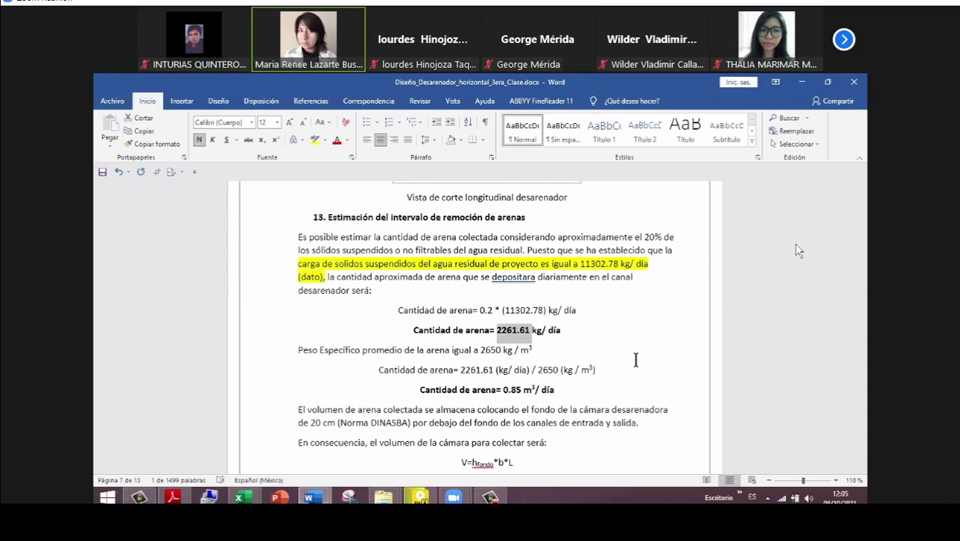
pyautogui.click(530, 328)
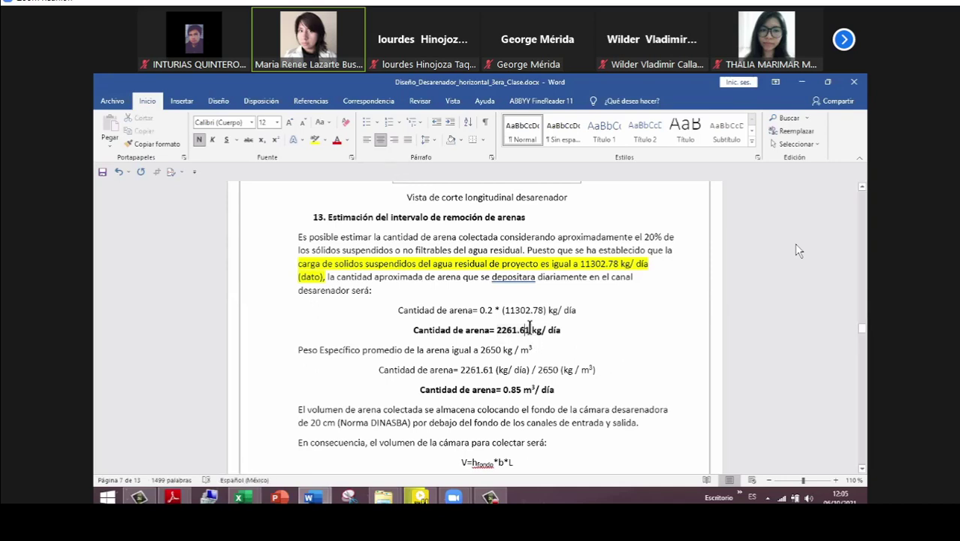
pyautogui.press('BackSpace')
pyautogui.press('BackSpace')
pyautogui.press('BackSpace')
pyautogui.press('BackSpace')
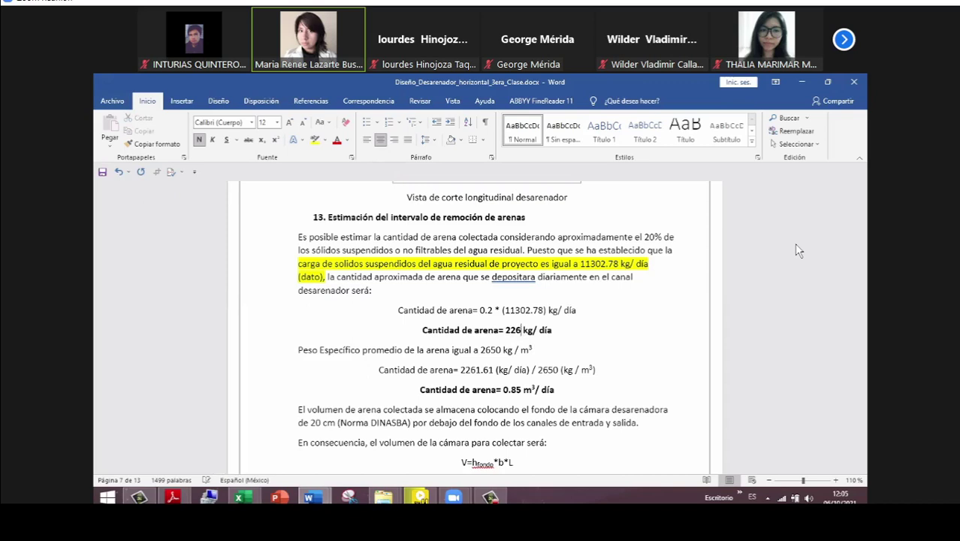
pyautogui.write('0.6')
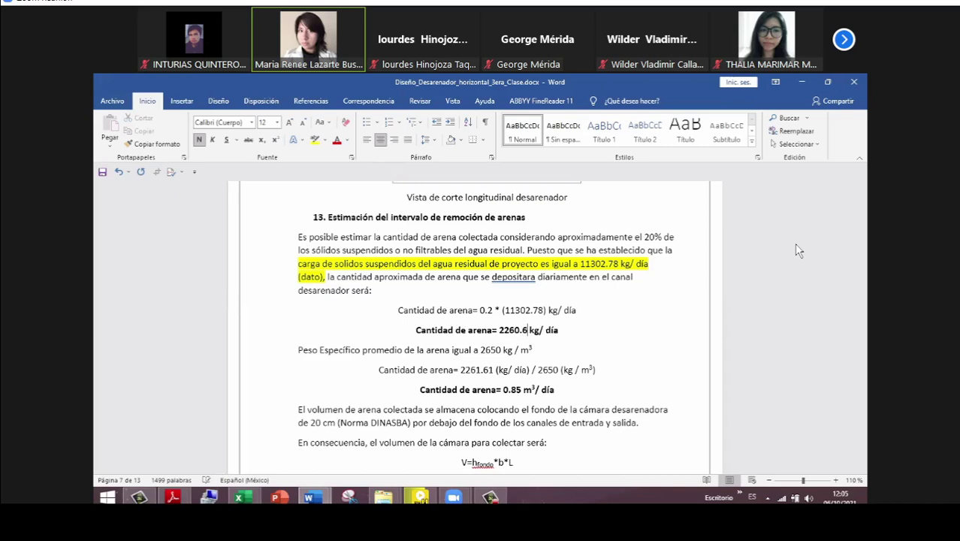
pyautogui.press('BackSpace')
pyautogui.write('56')
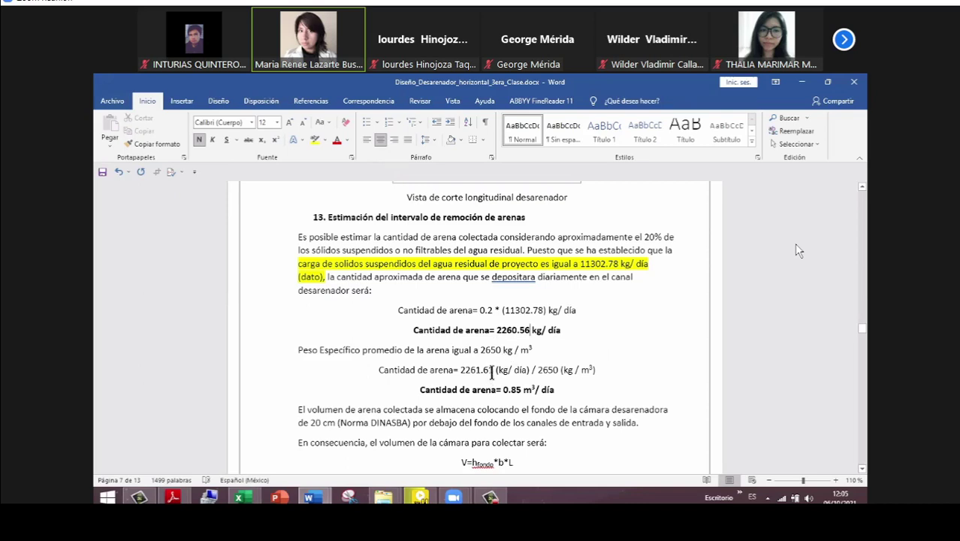
pyautogui.moveTo(490, 369)
pyautogui.mouseDown()
pyautogui.moveTo(460, 371)
pyautogui.moveTo(475, 371)
pyautogui.mouseUp()
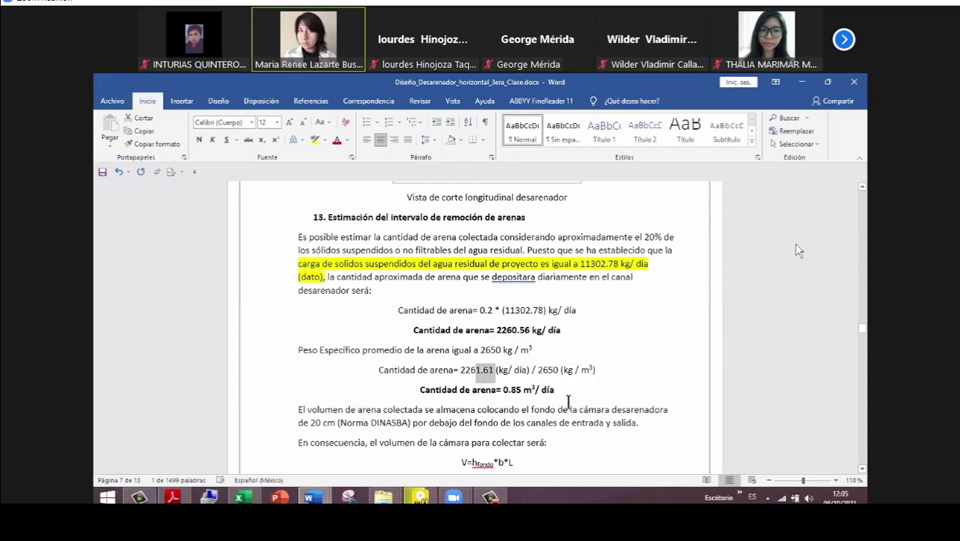
pyautogui.click(493, 377)
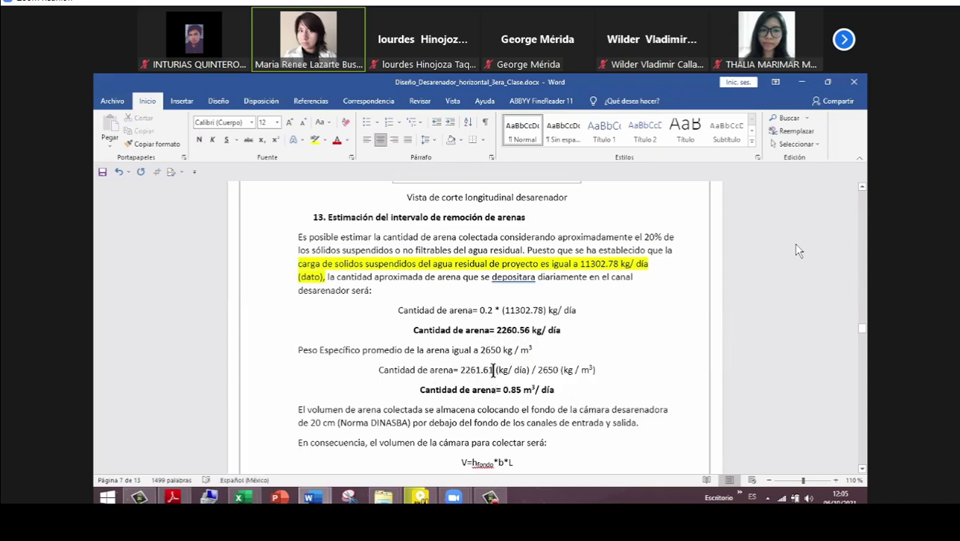
pyautogui.doubleClick(476, 373)
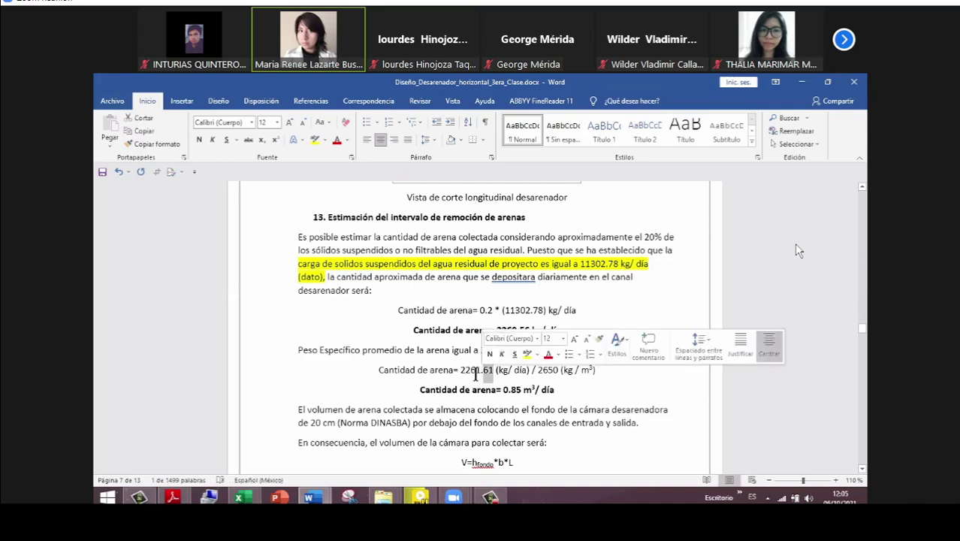
pyautogui.click(476, 372)
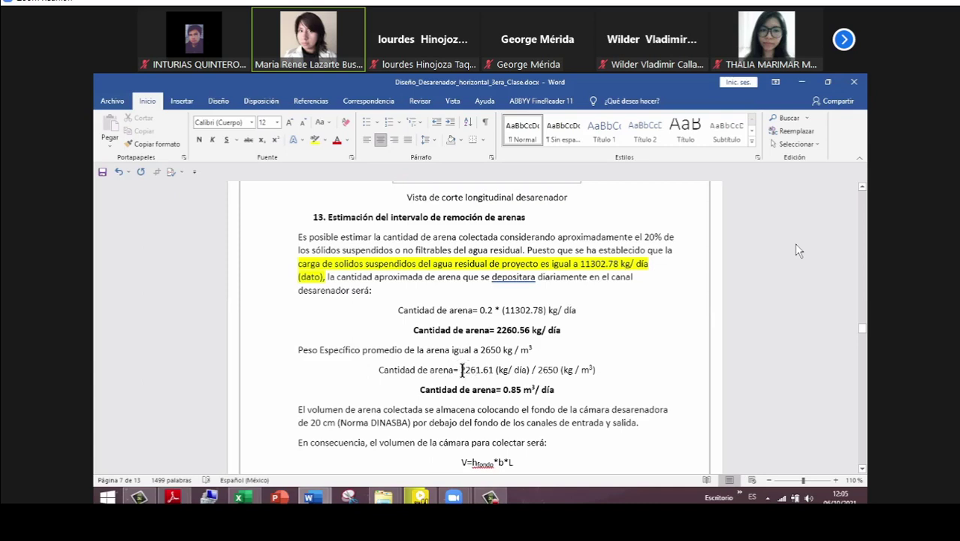
pyautogui.moveTo(460, 369); pyautogui.dragTo(515, 369)
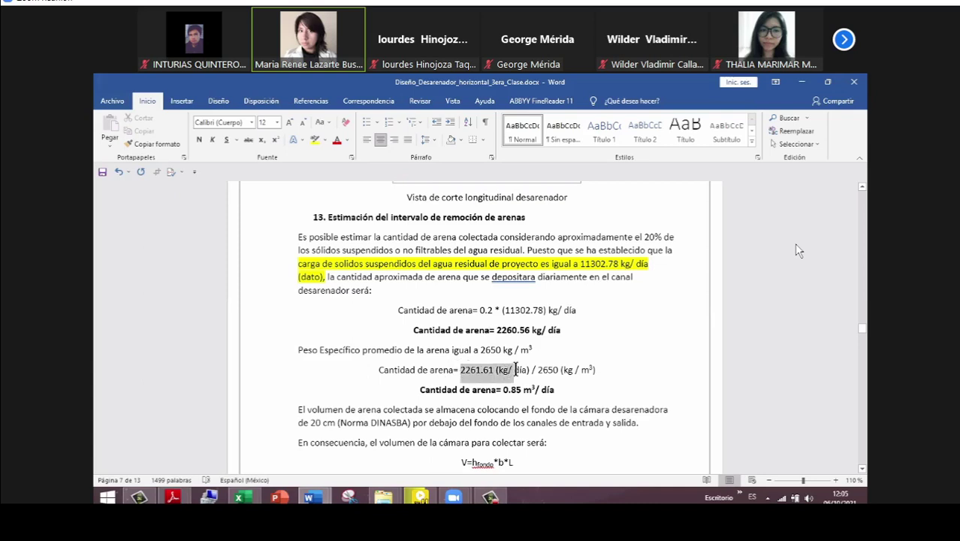
# Extend the label of the formula divided by 2650 to read "Cantidad de arena/Peso Especifico".
pyautogui.click(455, 370)
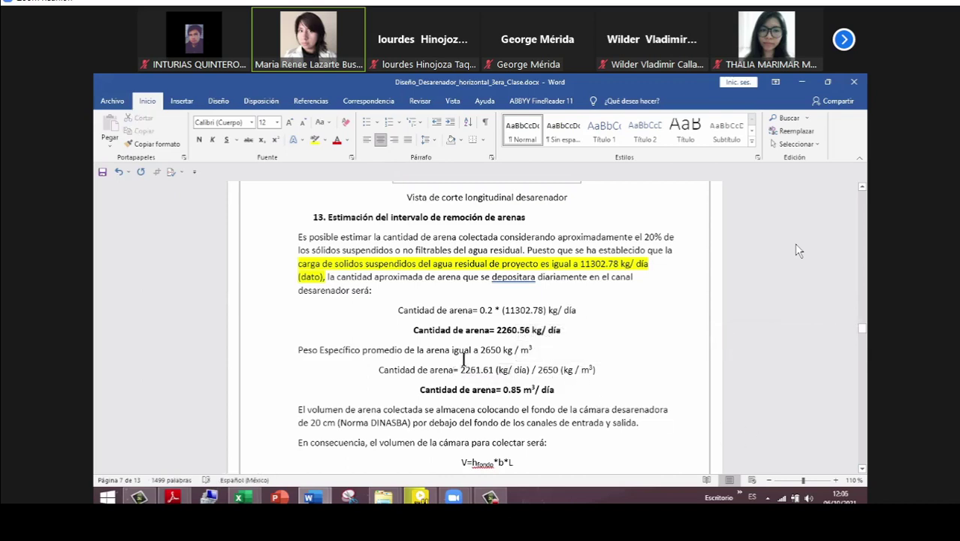
pyautogui.write('/')
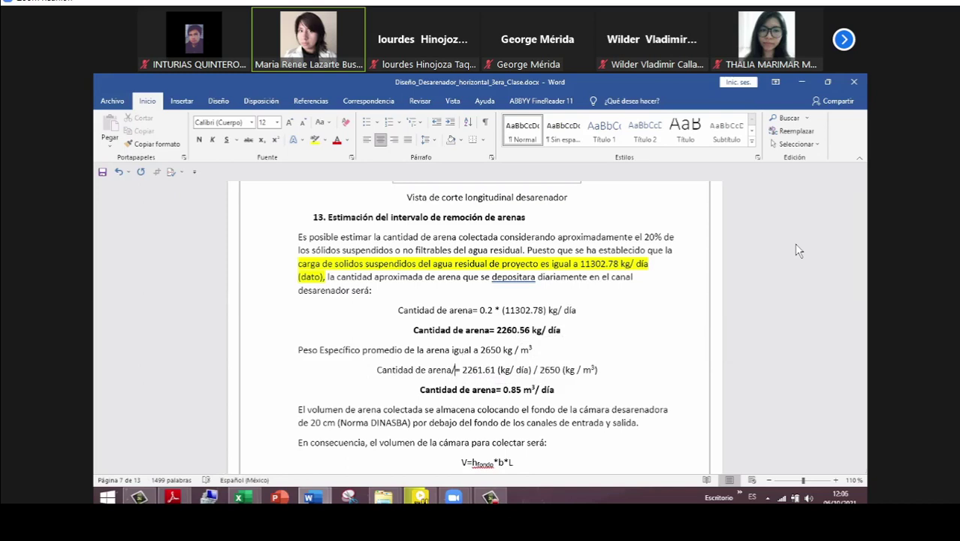
pyautogui.write('Es')
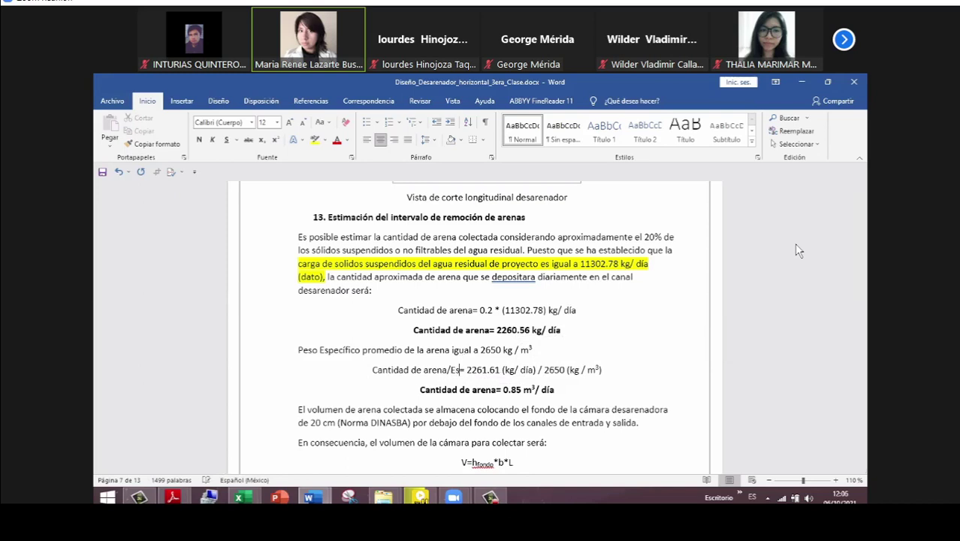
pyautogui.press('BackSpace')
pyautogui.press('BackSpace')
pyautogui.write('Peso Es')
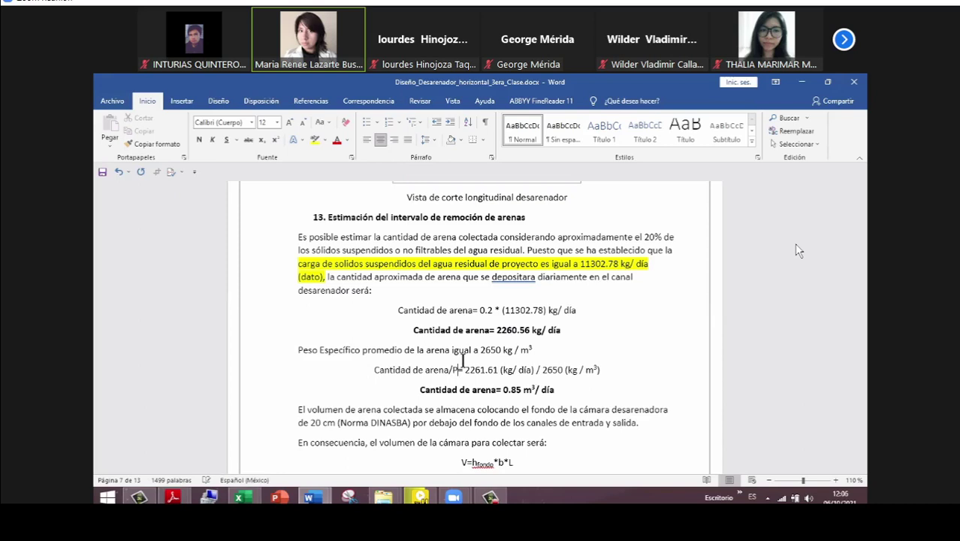
pyautogui.write('pecific')
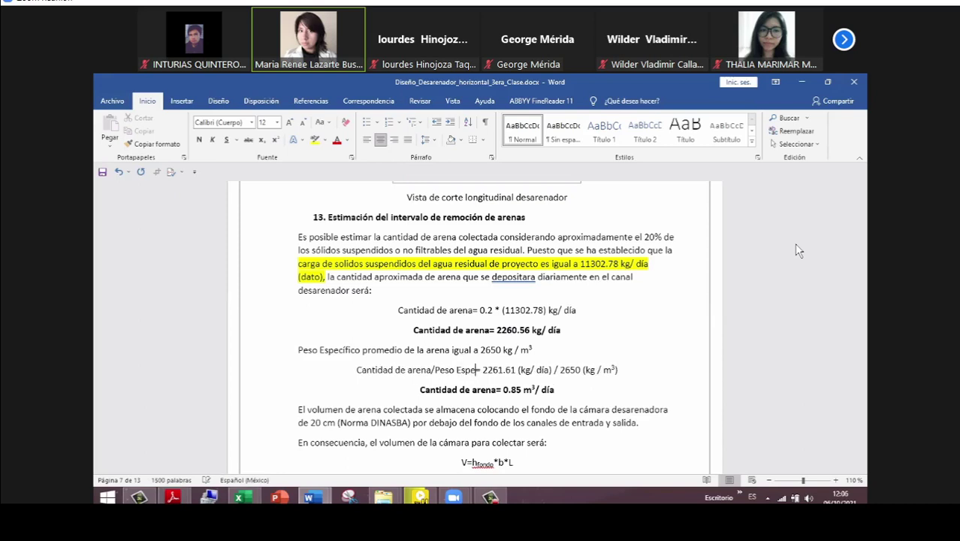
pyautogui.write('o')
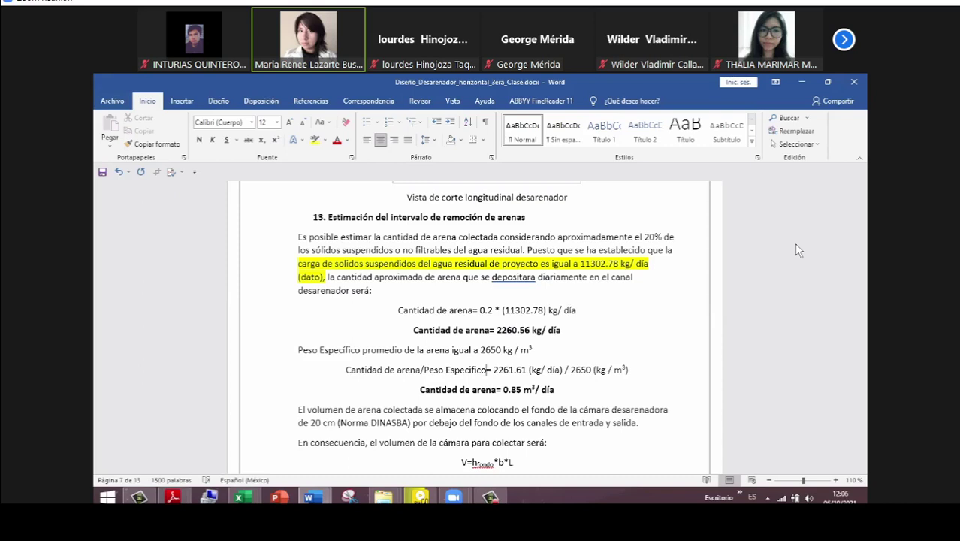
# Set the sand quantity being divided by 2650 to 2260.56 and correct the spelling of "Especifico" to "Específico" in that formula.
pyautogui.click(527, 370)
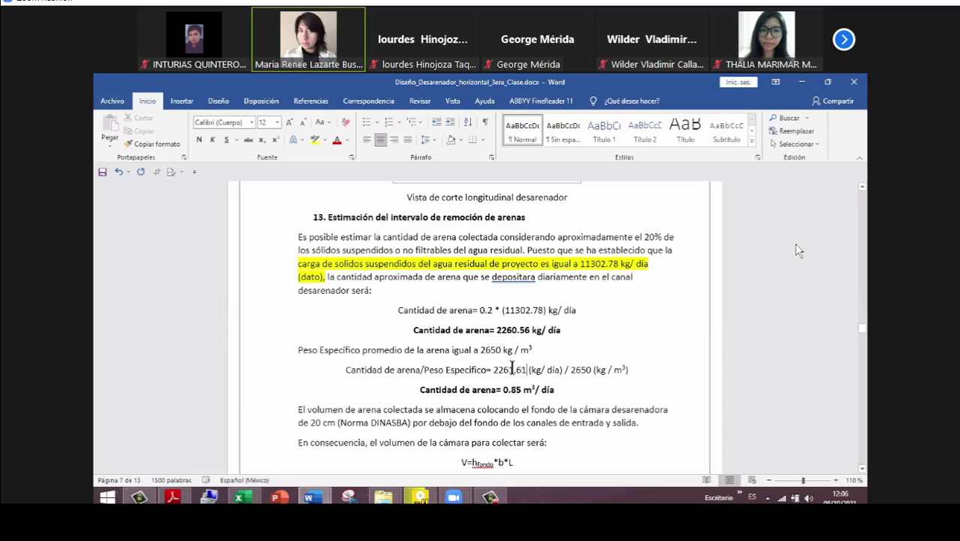
pyautogui.moveTo(529, 370); pyautogui.dragTo(512, 369)
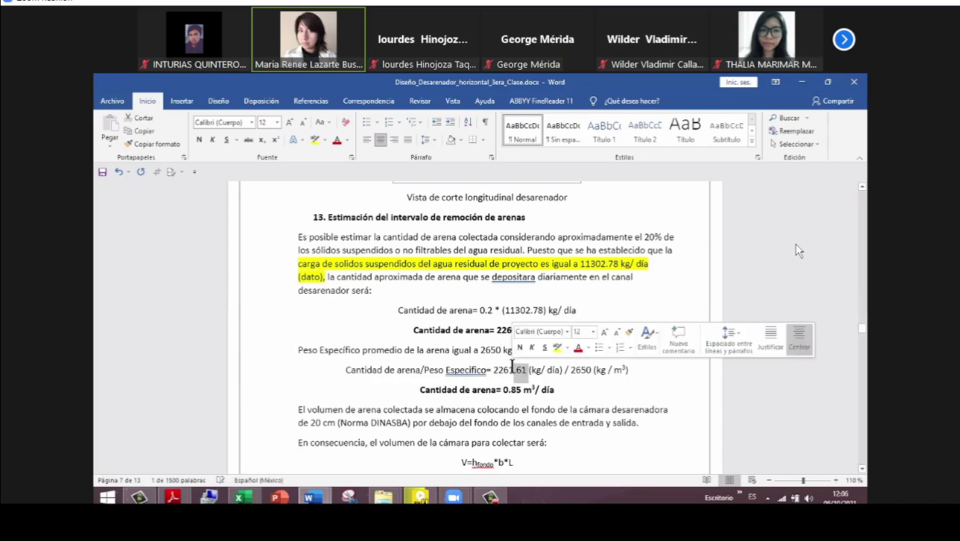
pyautogui.write('0.5')
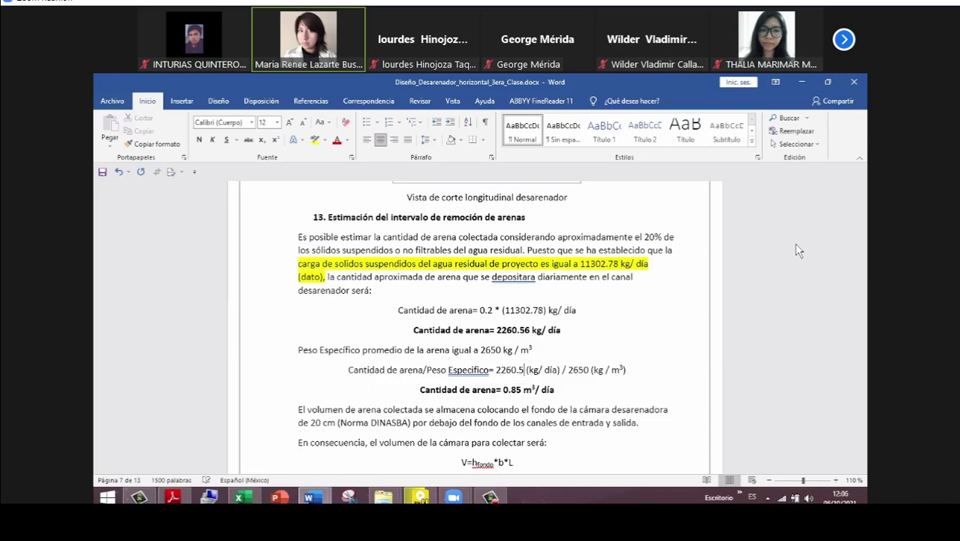
pyautogui.write('6')
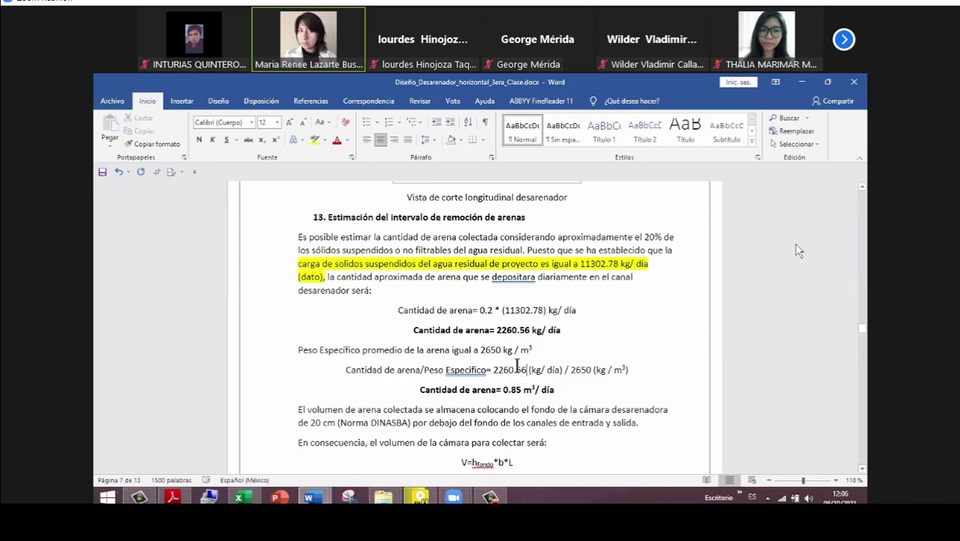
pyautogui.rightClick(469, 371)
pyautogui.click(430, 226)
pyautogui.click(596, 318)
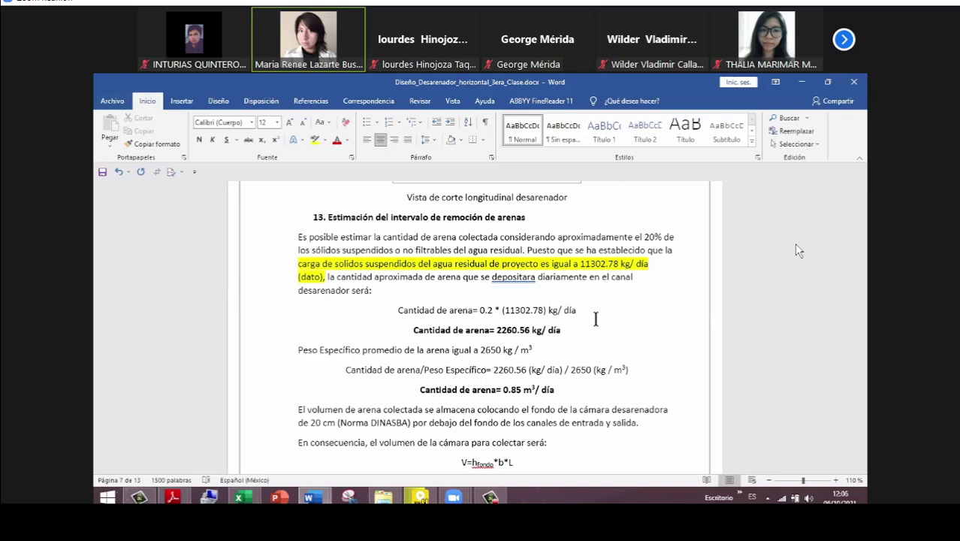
# Set the bold sand volume result to 0.853 m³/ día and correct "depositara" to "depositará" in the opening paragraph of section 13.
pyautogui.click(520, 392)
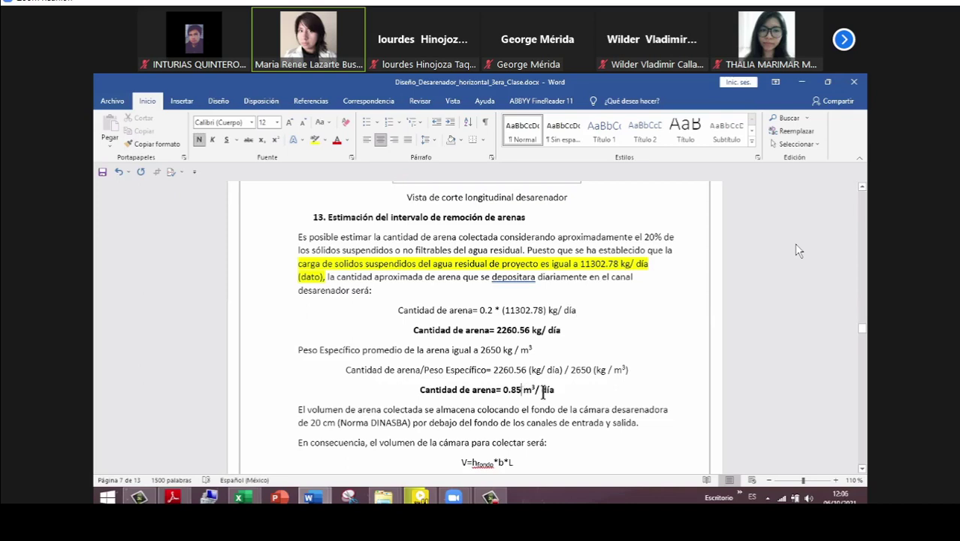
pyautogui.press('BackSpace')
pyautogui.write('53')
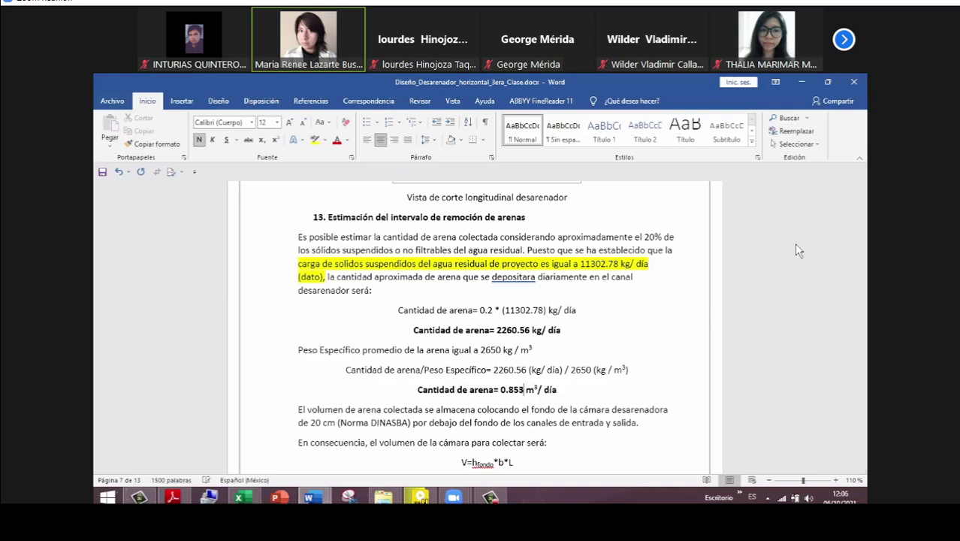
pyautogui.rightClick(495, 277)
pyautogui.click(470, 286)
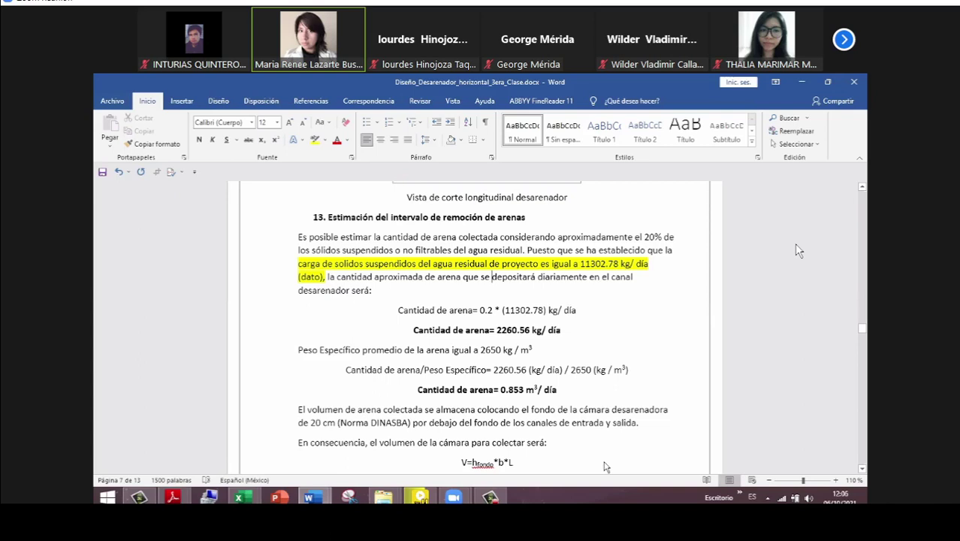
# Insert "Cantidad de arena m³/ día =" before the Peso Específico formula, copying the label and unit from the 0.853 result line.
pyautogui.moveTo(424, 387); pyautogui.dragTo(493, 389)
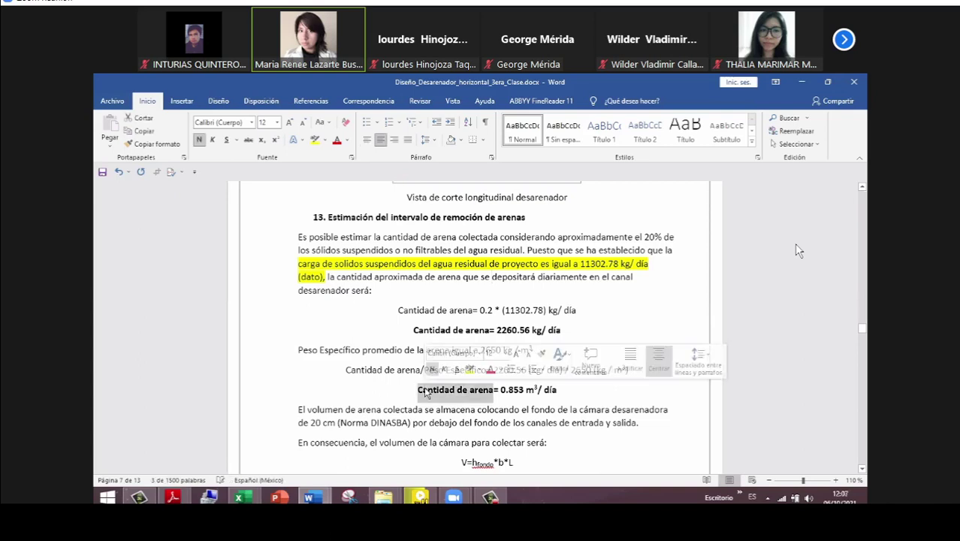
pyautogui.hotkey('ctrl', 'c')
pyautogui.click(346, 370)
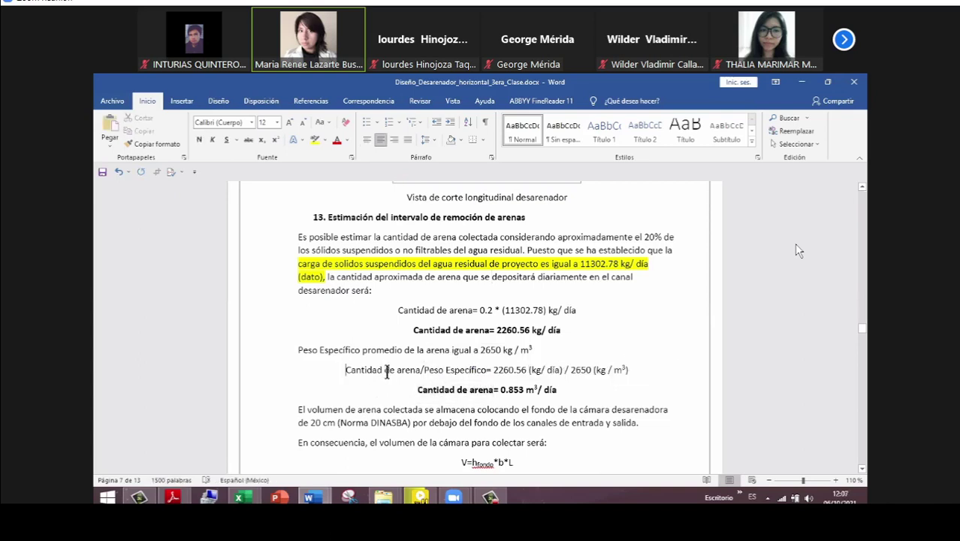
pyautogui.hotkey('ctrl', 'v')
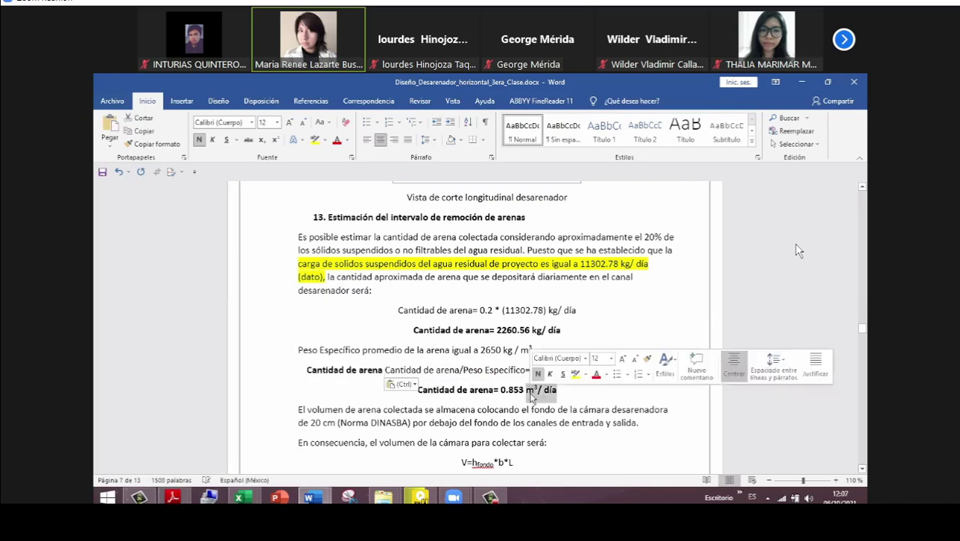
pyautogui.click(382, 369)
pyautogui.hotkey('ctrl', 'v')
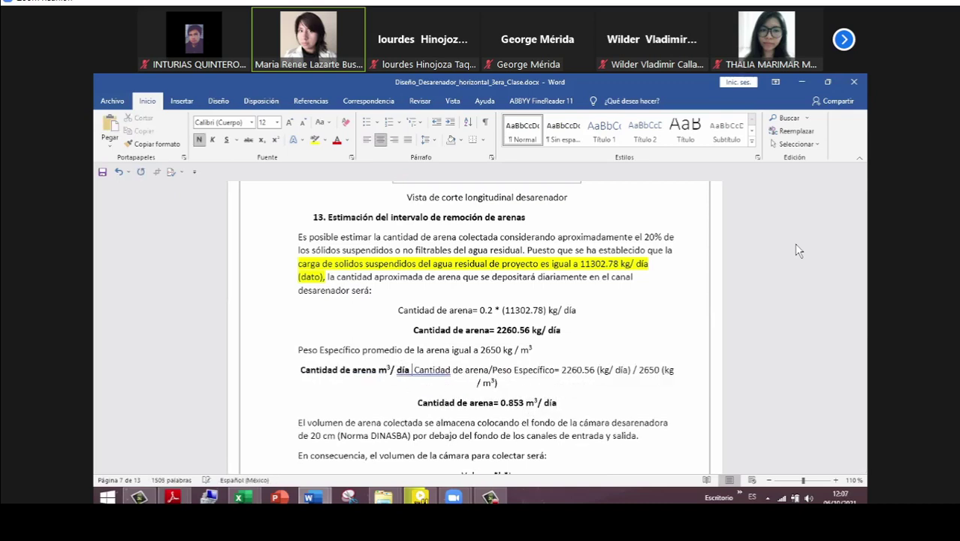
pyautogui.write('=')
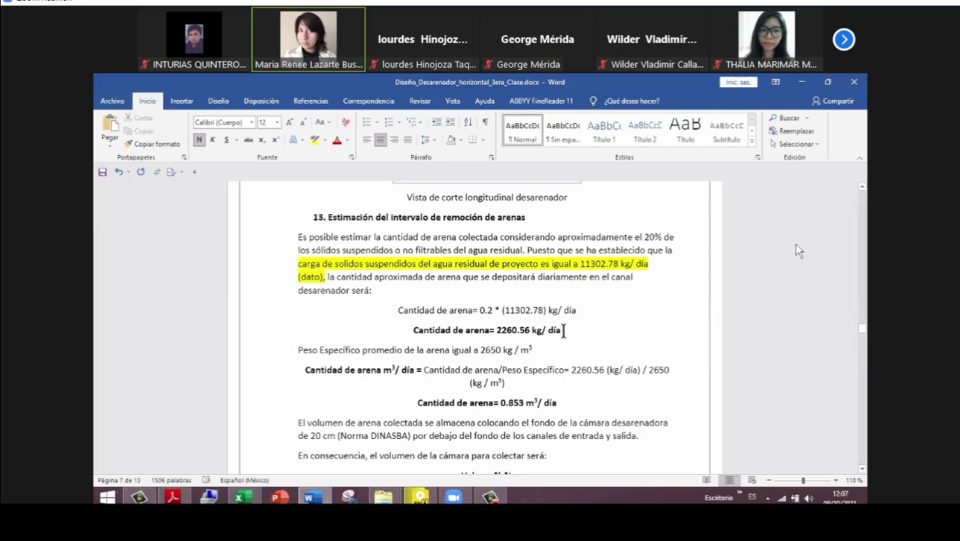
# Add the unit "(kg/ día)" after "Cantidad de arena" in the Peso Específico formula, copying it from the 2260.56 result line.
pyautogui.moveTo(563, 331); pyautogui.dragTo(531, 331)
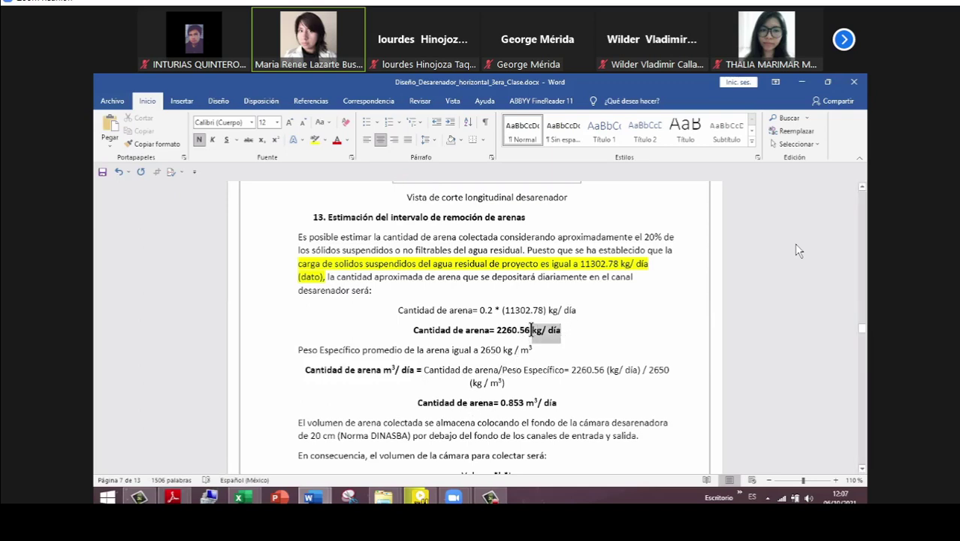
pyautogui.hotkey('ctrl', 'c')
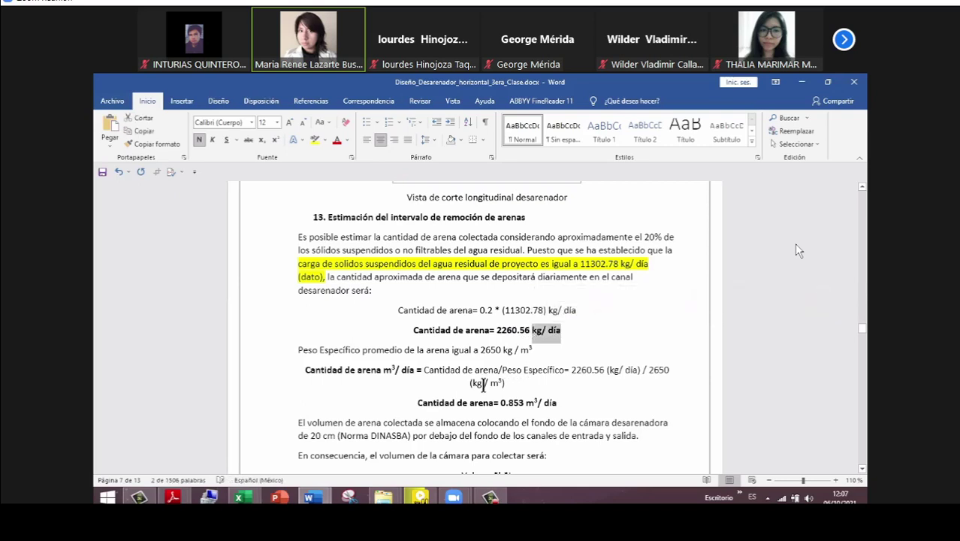
pyautogui.click(497, 370)
pyautogui.hotkey('ctrl', 'v')
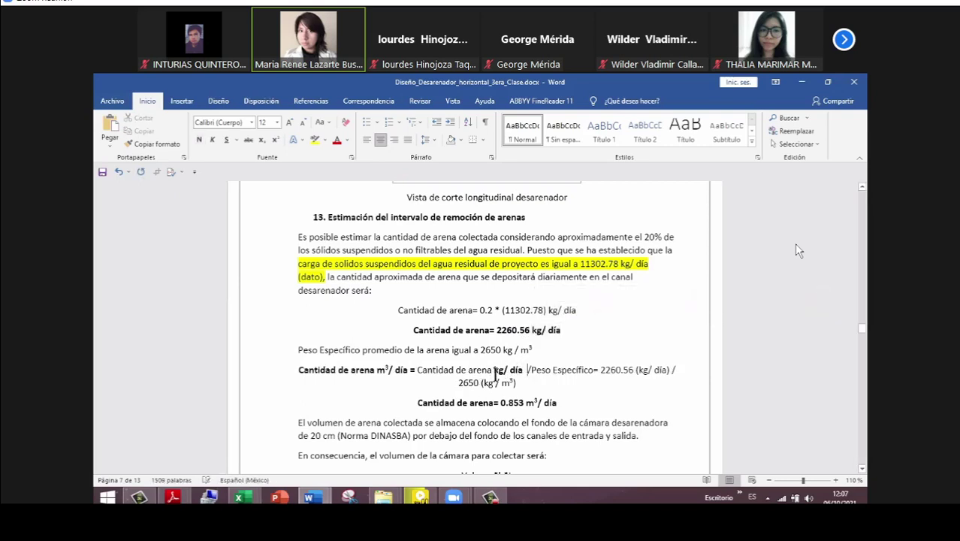
pyautogui.click(524, 368)
pyautogui.write('(')
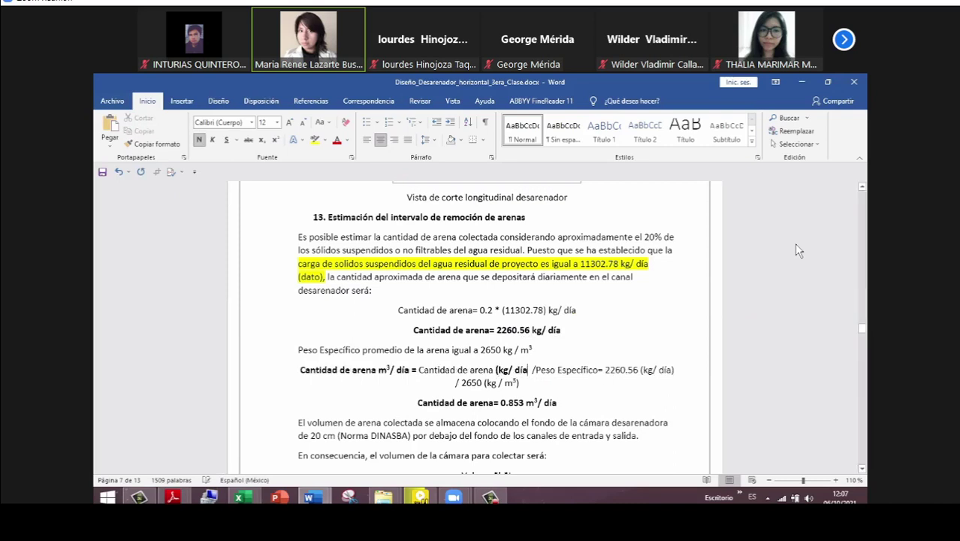
pyautogui.write(')')
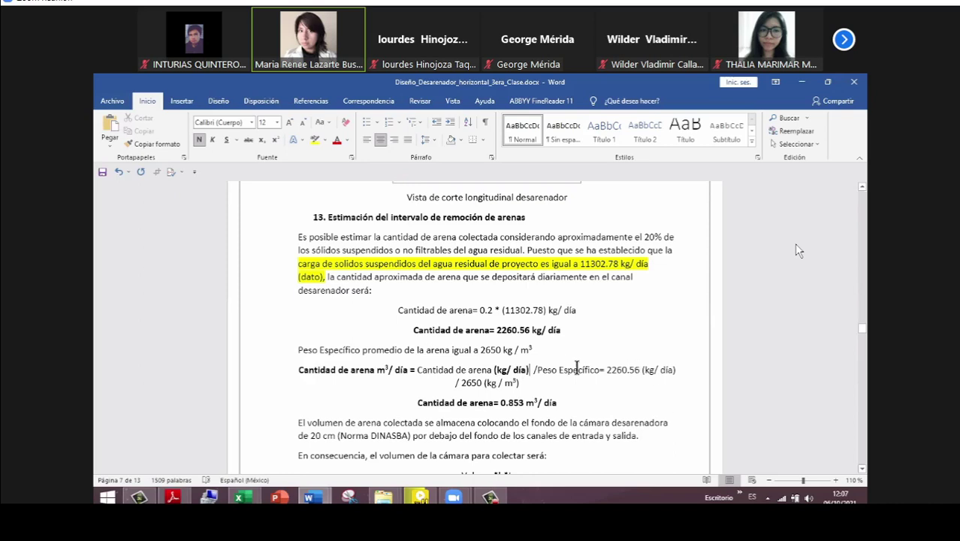
# Add the unit "(kg / m³)" after "Peso Específico" in the sand quantity formula, copying it from the 2650 line above.
pyautogui.moveTo(535, 350); pyautogui.dragTo(505, 348)
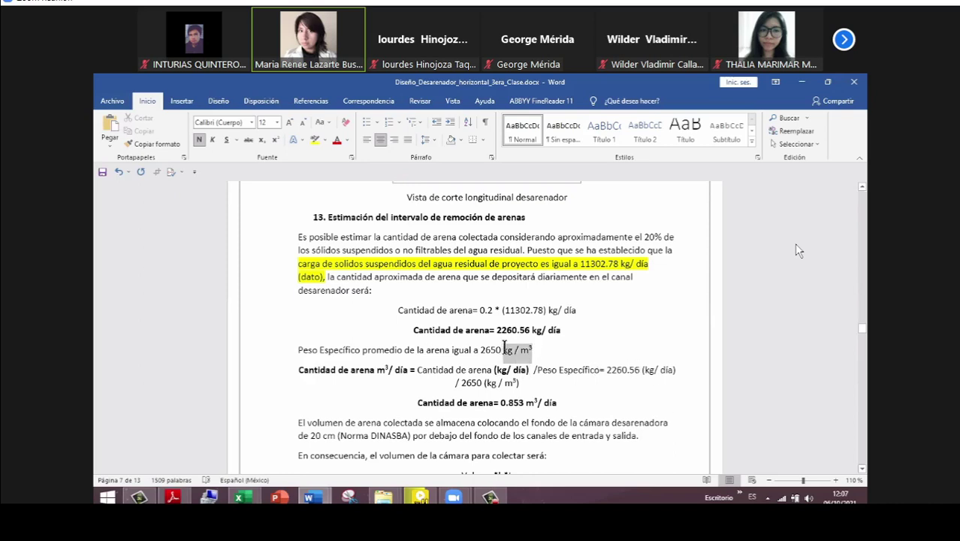
pyautogui.rightClick(505, 348)
pyautogui.click(546, 212)
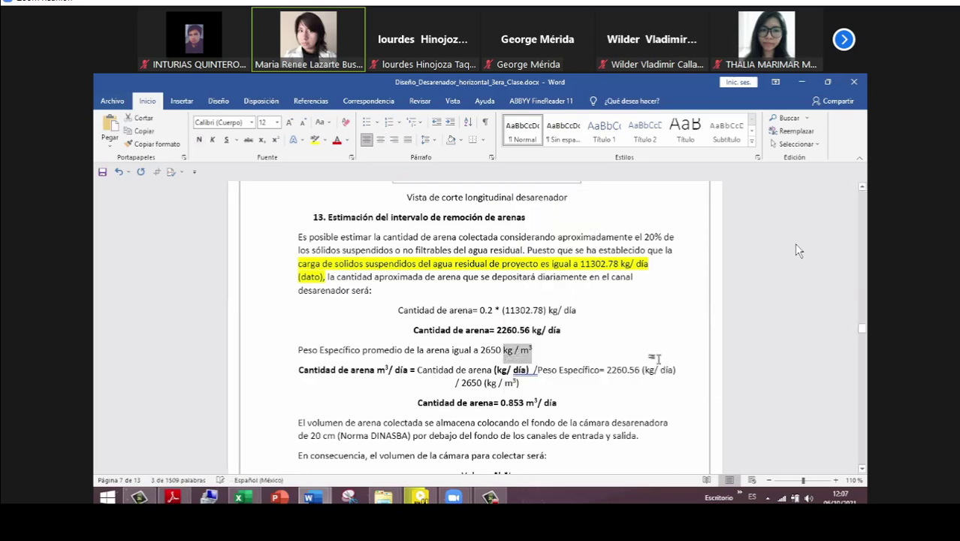
pyautogui.doubleClick(602, 370)
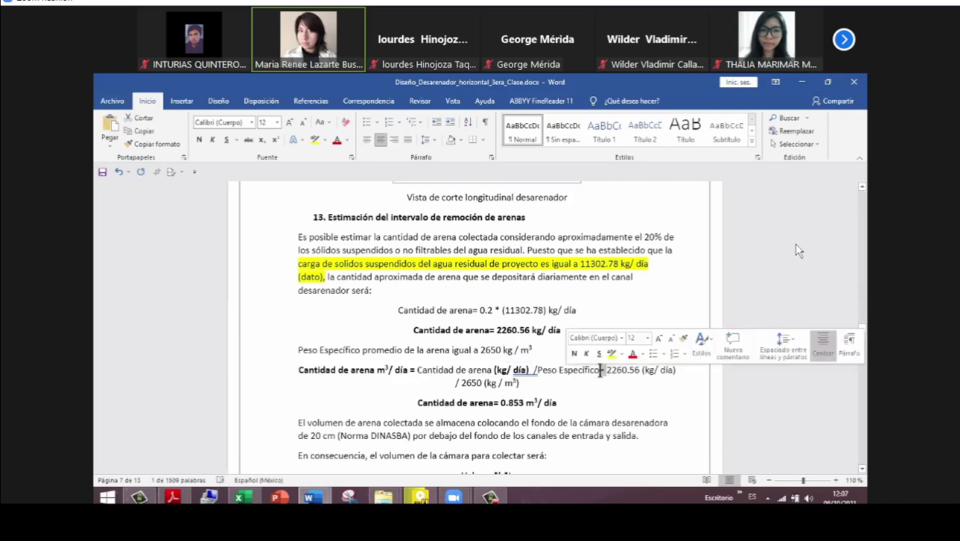
pyautogui.click(601, 370)
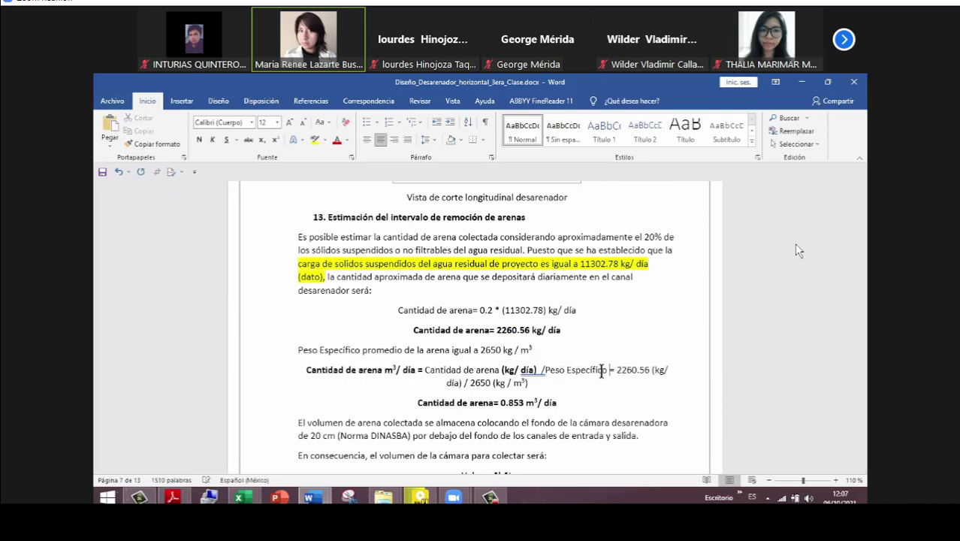
pyautogui.hotkey('ctrl', 'v')
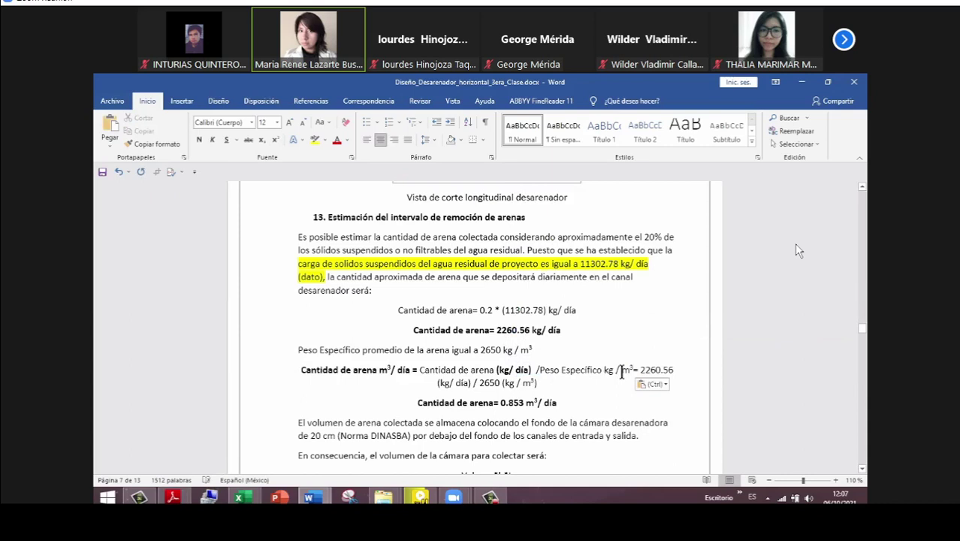
pyautogui.write('(')
pyautogui.click(638, 368)
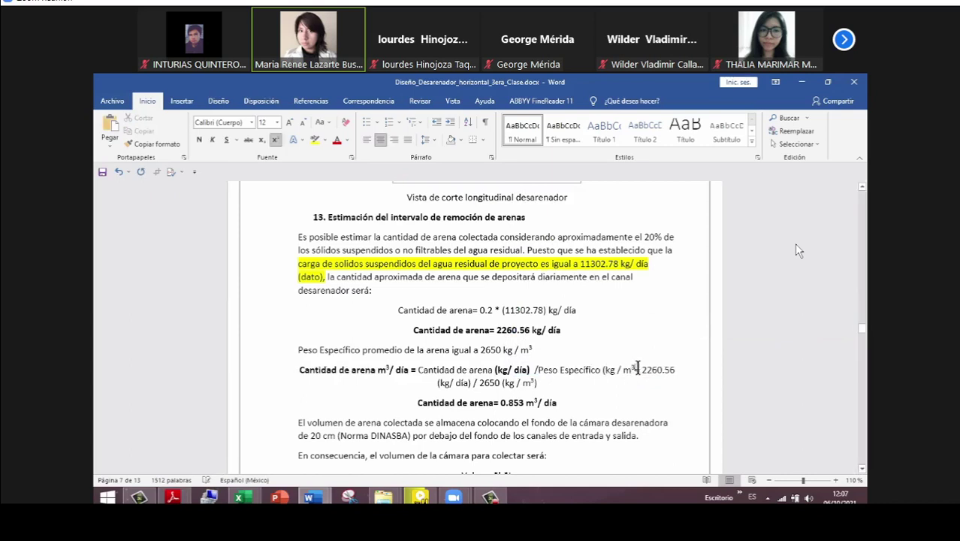
pyautogui.write(')')
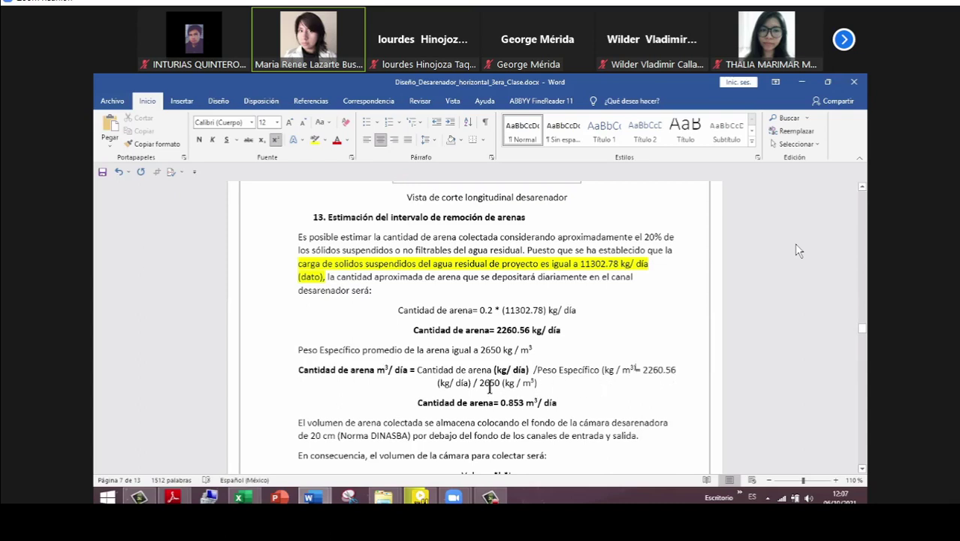
# Break the sand quantity formula after its second equals sign so "2260.56 (kg/ día) / 2650 (kg / m³)" starts a new line.
pyautogui.click(644, 372)
pyautogui.press('Return')
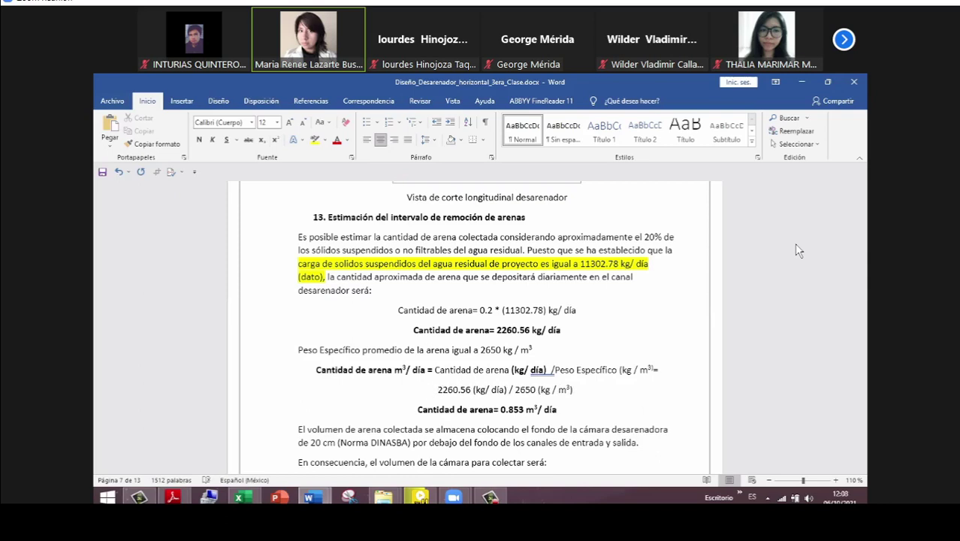
pyautogui.scroll(-2, 636, 282)
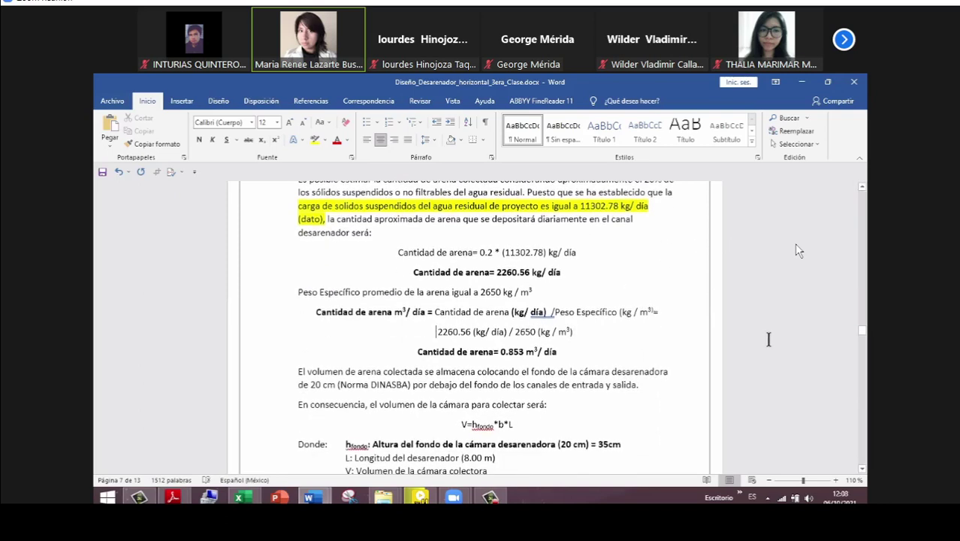
pyautogui.click(398, 306)
pyautogui.scroll(-3, 398, 308)
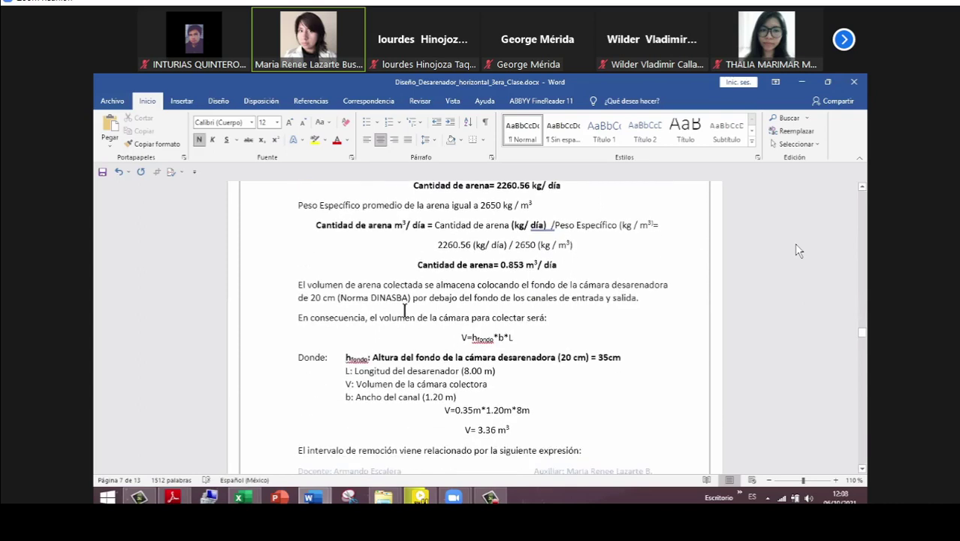